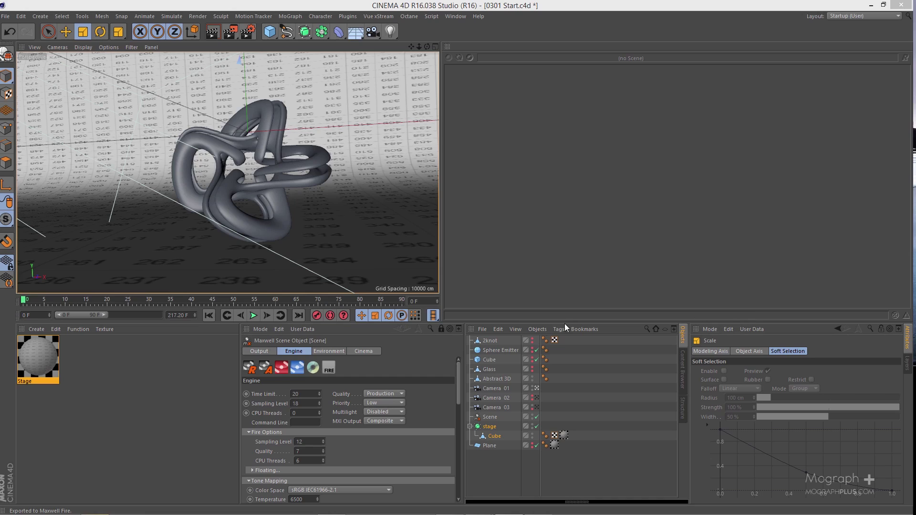
Create a new Maxwell Material and rename it Plastic
{"action": "left_click", "coordinate": [38, 329]}
{"action": "mouse_move", "coordinate": [67, 356]}
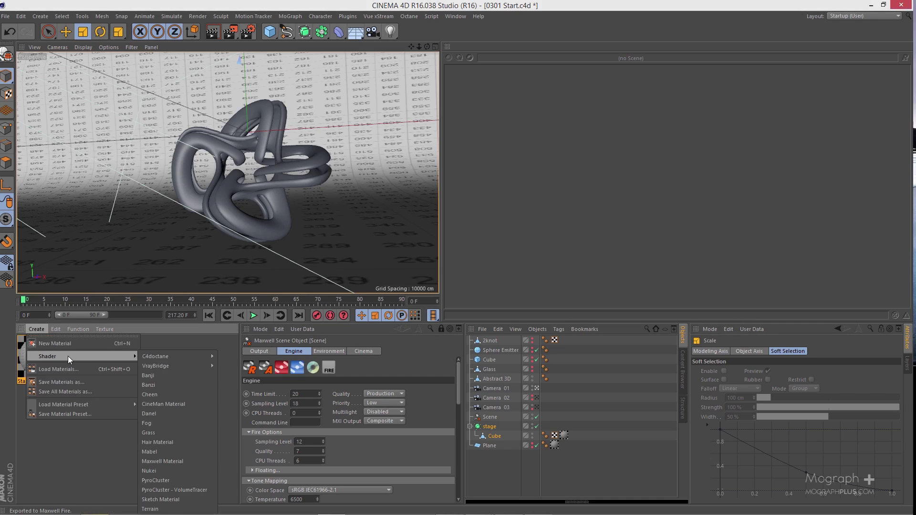
{"action": "left_click", "coordinate": [200, 461]}
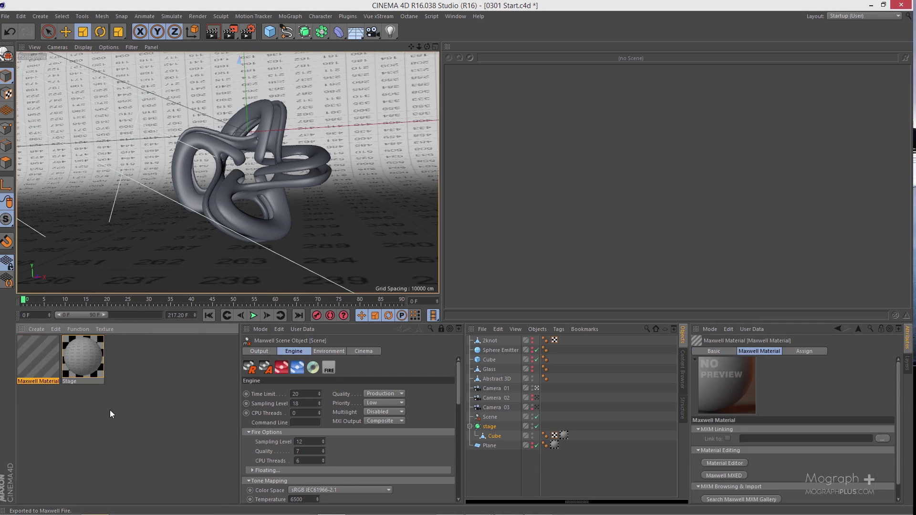
{"action": "double_click", "coordinate": [39, 380]}
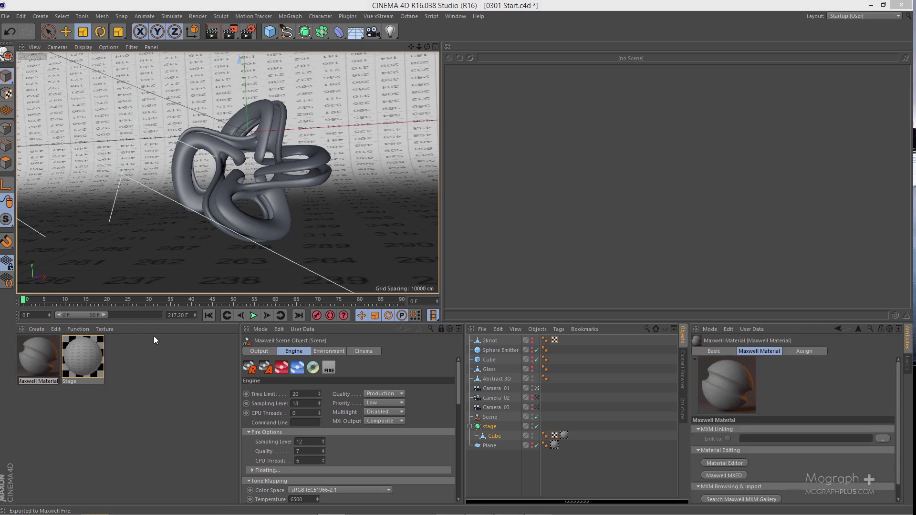
{"action": "type", "text": "Plastic"}
{"action": "key", "text": "Return"}
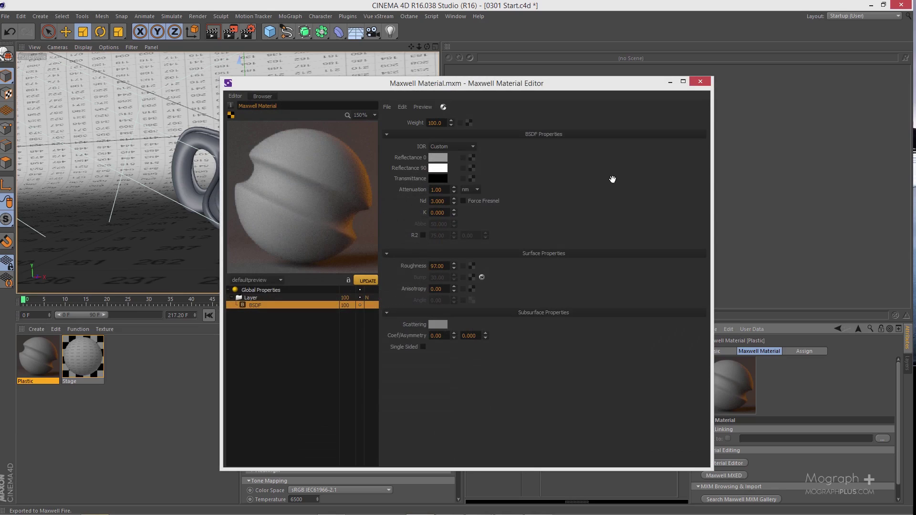
In the Plastic material's editor, set the BSDF's Reflectance 0 colour to green, about RGB 86, 173, 20
{"action": "left_click_drag", "start_coordinate": [587, 83], "coordinate": [610, 80]}
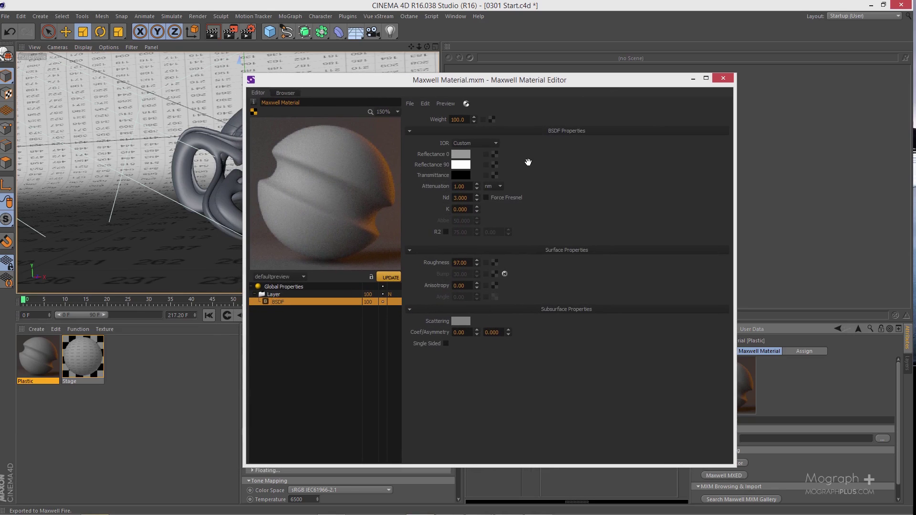
{"action": "left_click", "coordinate": [461, 154]}
{"action": "left_click_drag", "start_coordinate": [534, 199], "coordinate": [536, 164]}
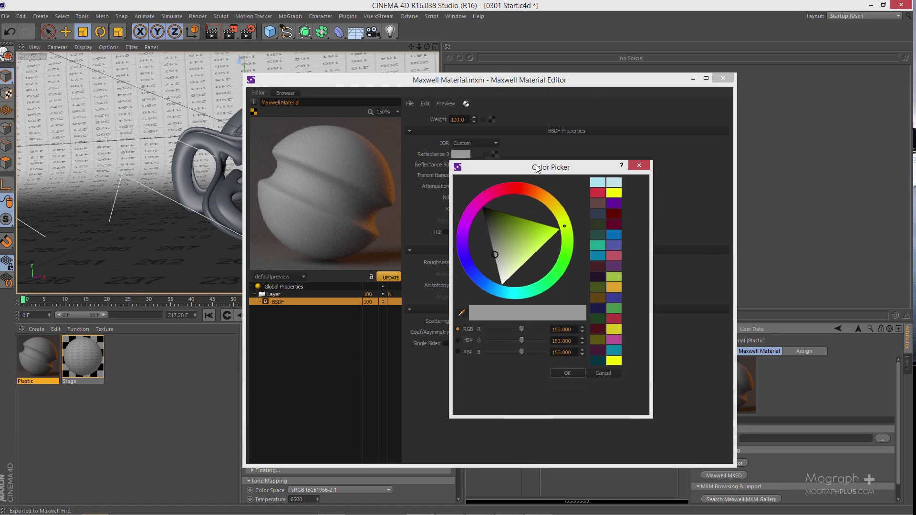
{"action": "mouse_move", "coordinate": [473, 213]}
{"action": "left_mouse_down"}
{"action": "mouse_move", "coordinate": [481, 271]}
{"action": "mouse_move", "coordinate": [505, 288]}
{"action": "mouse_move", "coordinate": [530, 294]}
{"action": "mouse_move", "coordinate": [557, 280]}
{"action": "mouse_move", "coordinate": [562, 243]}
{"action": "mouse_move", "coordinate": [521, 245]}
{"action": "mouse_move", "coordinate": [537, 243]}
{"action": "mouse_move", "coordinate": [525, 230]}
{"action": "mouse_move", "coordinate": [535, 233]}
{"action": "left_mouse_up"}
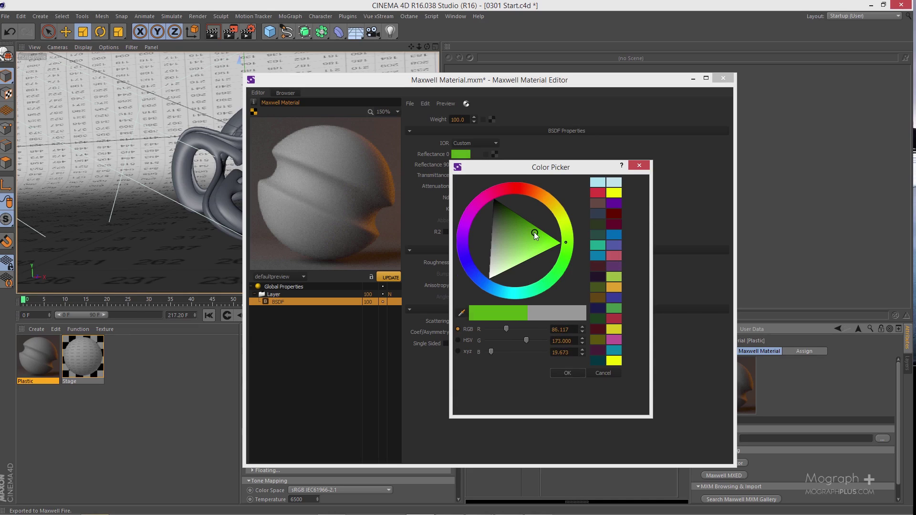
{"action": "left_click", "coordinate": [554, 374]}
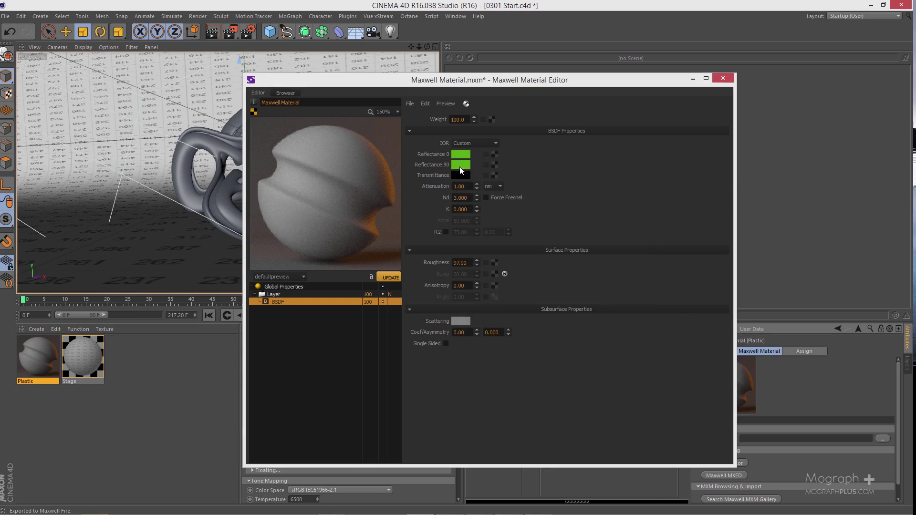
Set Reflectance 90 to a lighter green, about RGB 123, 198, 65, and preview the material with the stage2 scene
{"action": "left_click", "coordinate": [460, 167]}
{"action": "left_click_drag", "start_coordinate": [531, 230], "coordinate": [528, 243]}
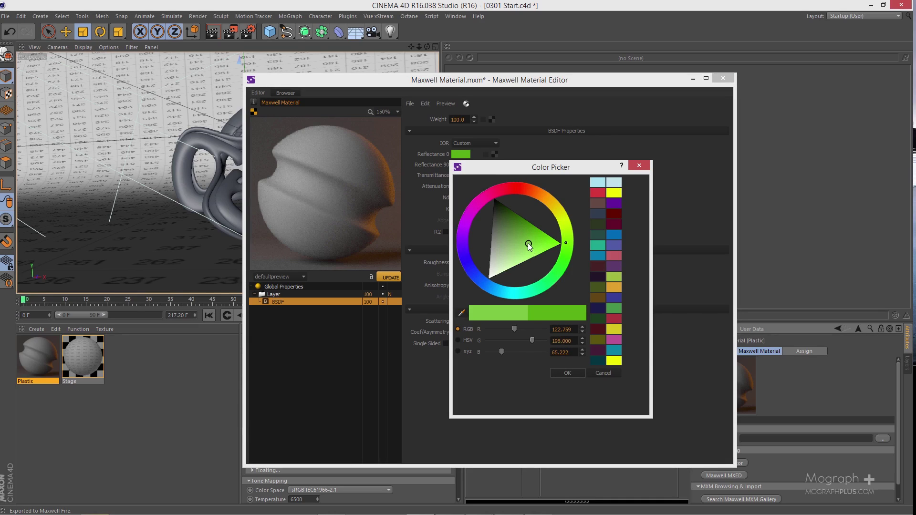
{"action": "left_click", "coordinate": [568, 373]}
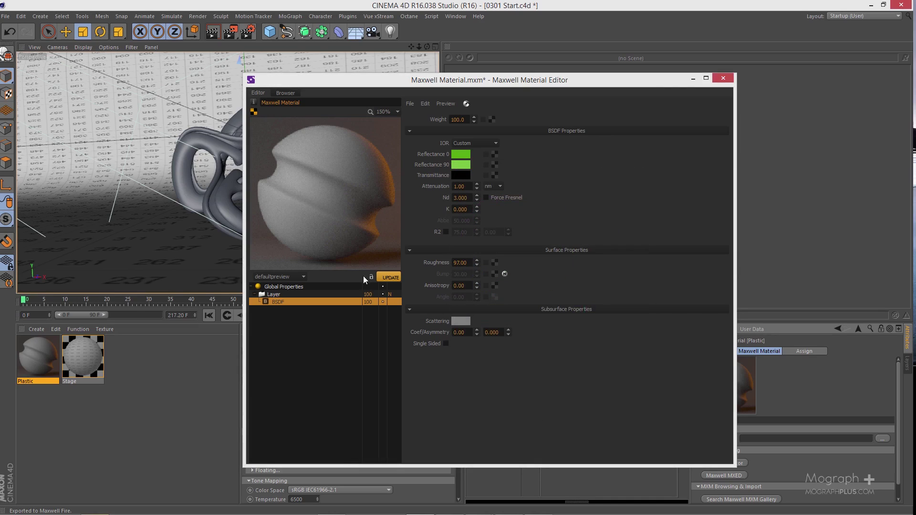
{"action": "left_click", "coordinate": [292, 277]}
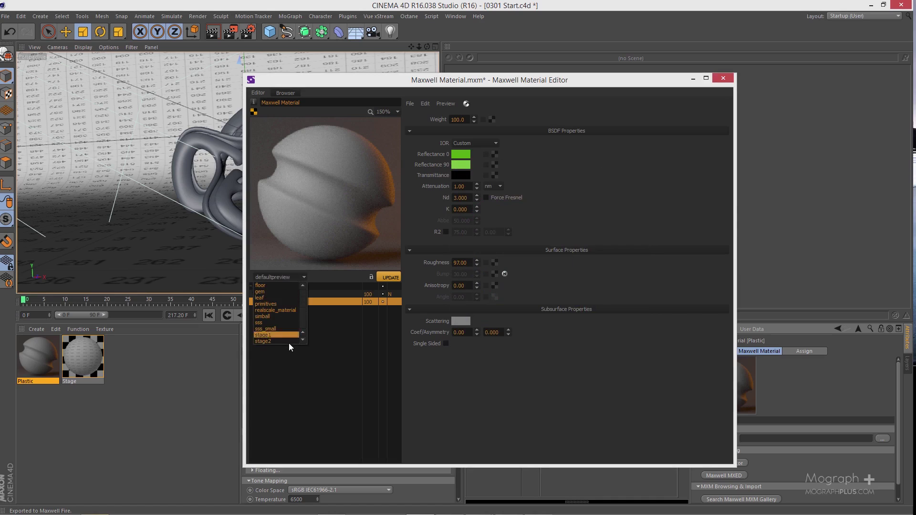
{"action": "left_click", "coordinate": [287, 342]}
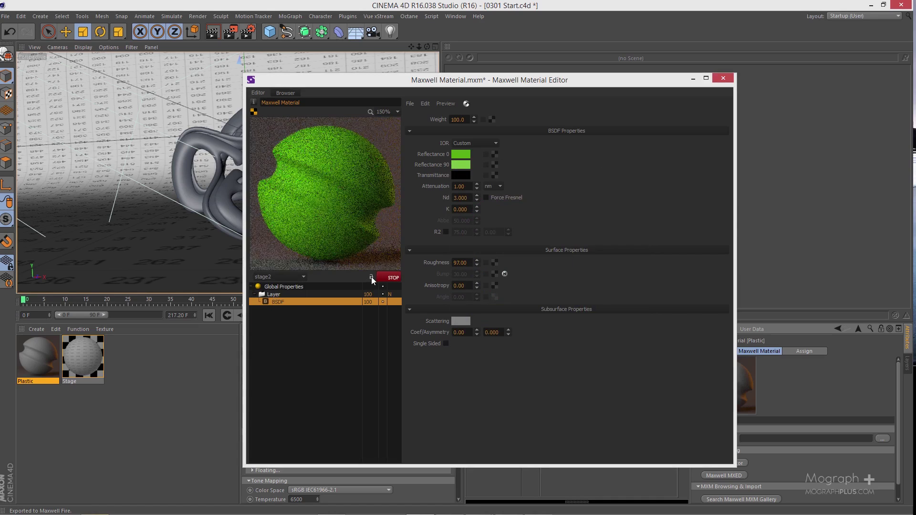
Rename the material's existing layer to Diffuse
{"action": "left_click", "coordinate": [288, 294]}
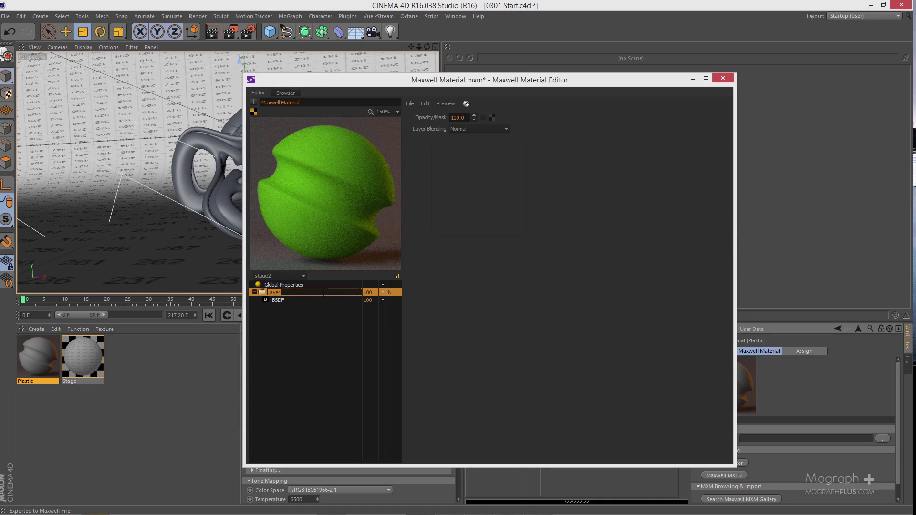
{"action": "type", "text": "Diffus"}
{"action": "key", "text": "Return"}
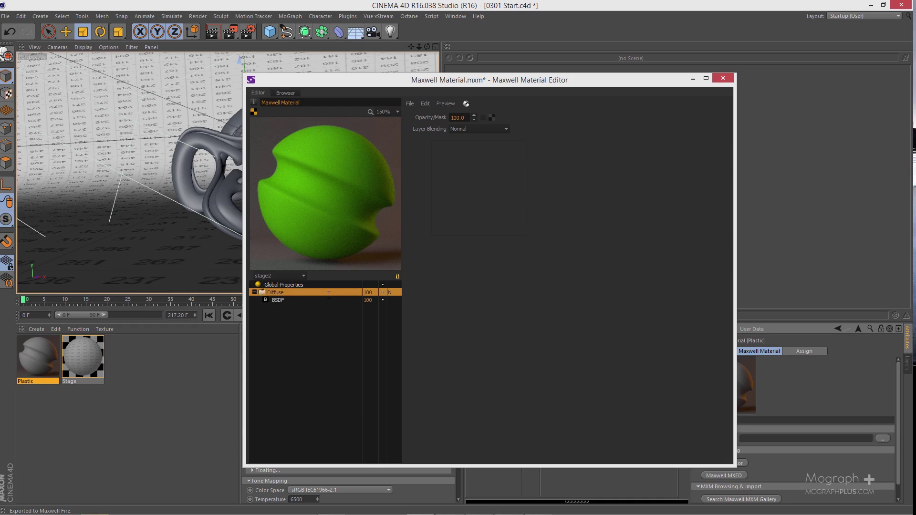
Add a second layer to the material and name it Reflection
{"action": "right_click", "coordinate": [312, 315]}
{"action": "left_click", "coordinate": [343, 321]}
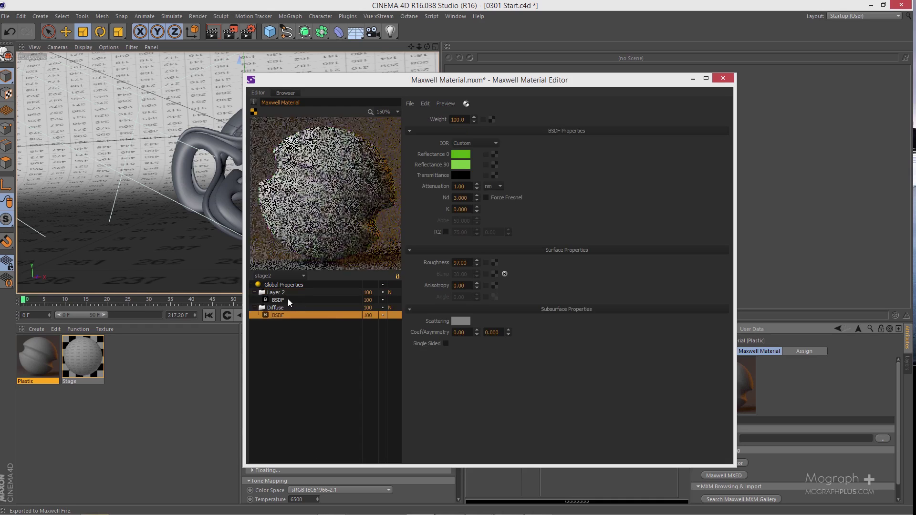
{"action": "double_click", "coordinate": [288, 291]}
{"action": "type", "text": "Reflec"}
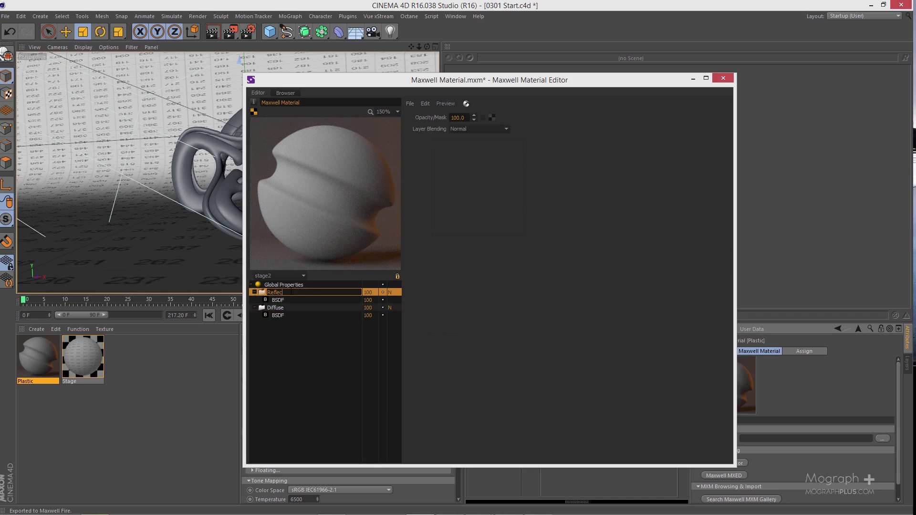
{"action": "type", "text": "tion"}
{"action": "key", "text": "Return"}
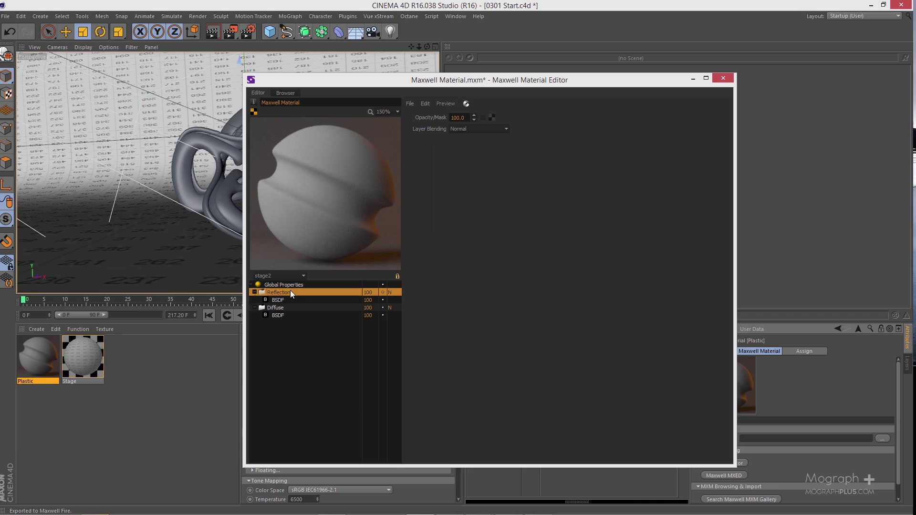
Set the Roughness of the Reflection layer's BSDF to 1
{"action": "left_click", "coordinate": [333, 300]}
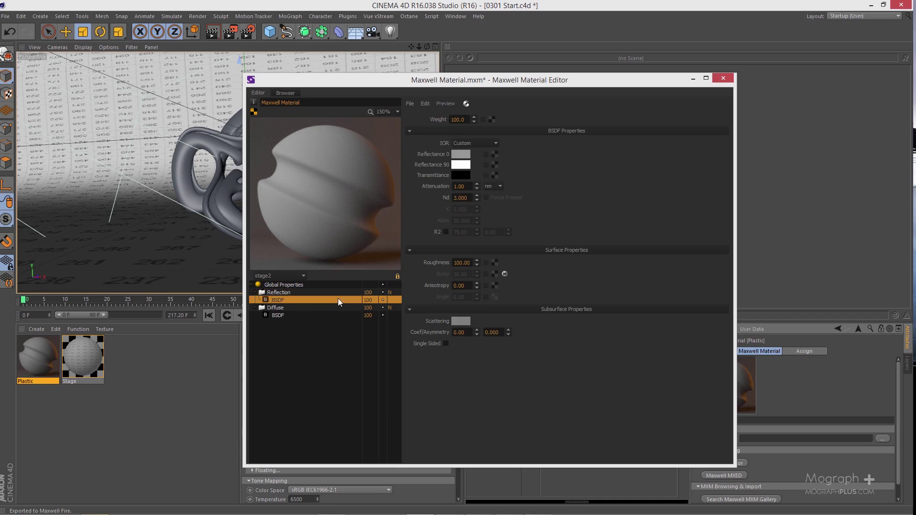
{"action": "left_click", "coordinate": [452, 264]}
{"action": "type", "text": "1"}
{"action": "key", "text": "Return"}
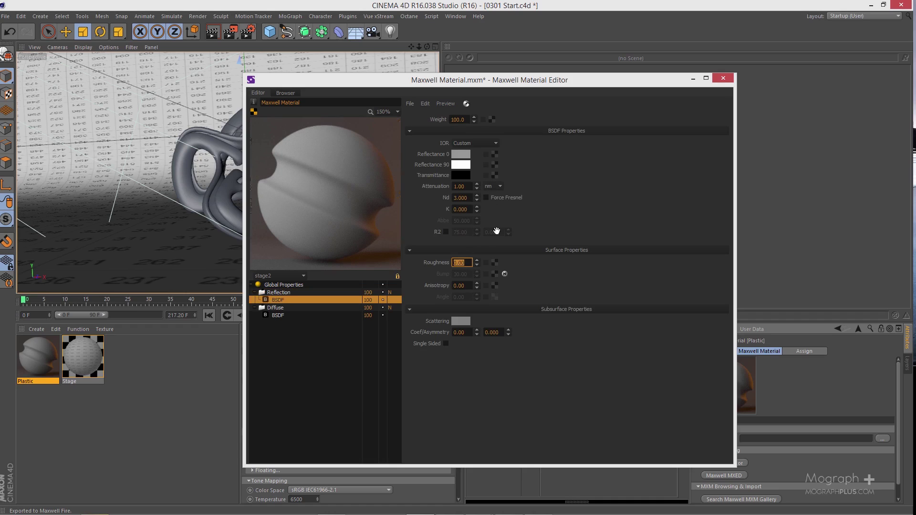
{"action": "type", "text": "1"}
{"action": "key", "text": "Return"}
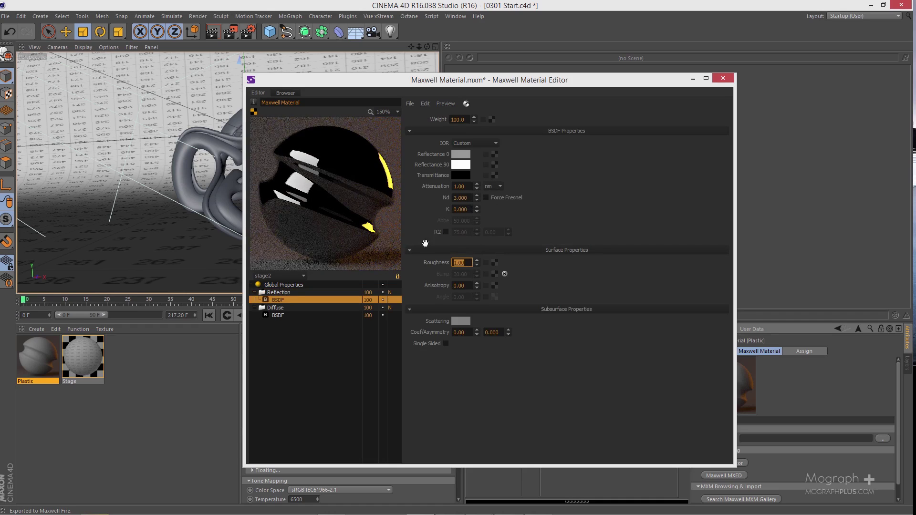
Set the Reflection layer's blending to Additive and its opacity to 20
{"action": "left_click", "coordinate": [390, 292]}
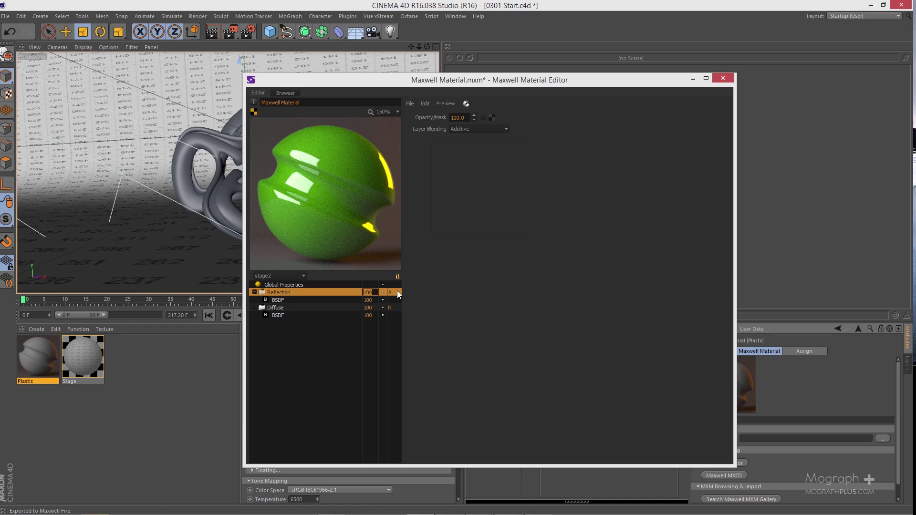
{"action": "type", "text": "20"}
{"action": "key", "text": "Return"}
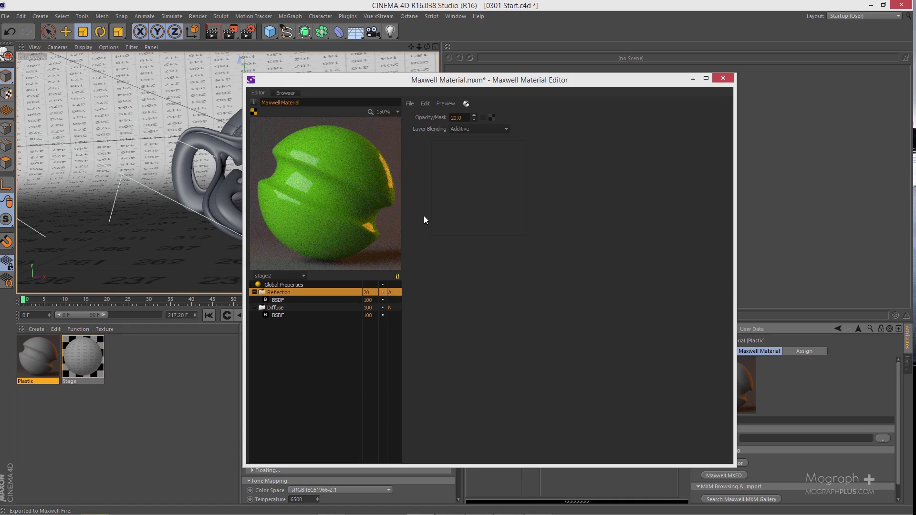
Close the material editor, saving the changes, and apply the Plastic material to the Abstract 3D object
{"action": "left_click", "coordinate": [718, 77]}
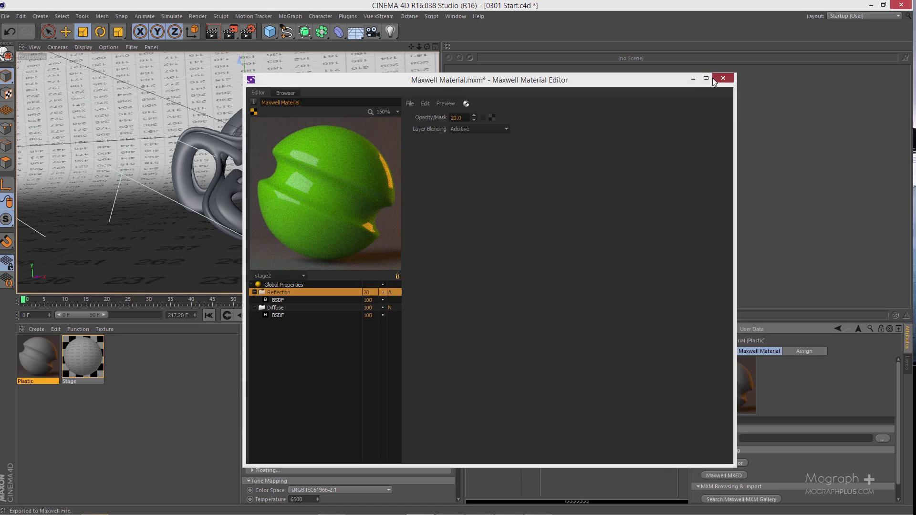
{"action": "left_click", "coordinate": [448, 287]}
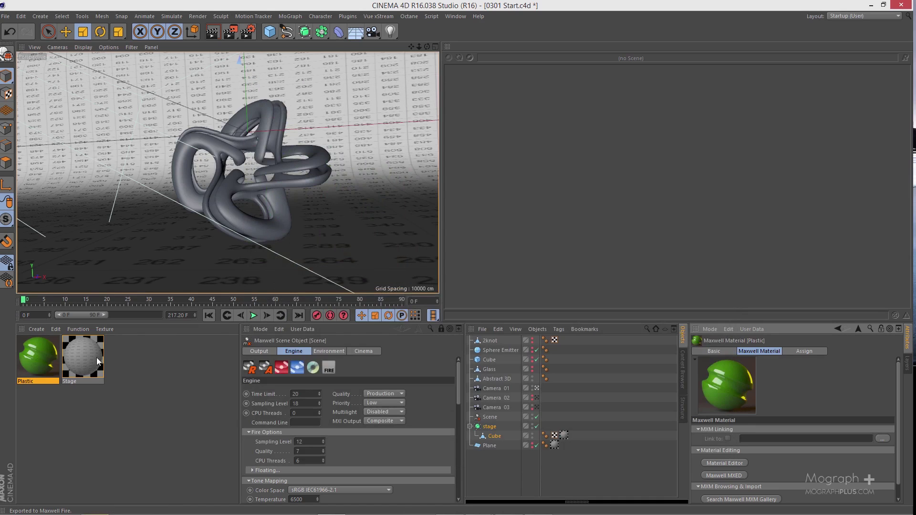
{"action": "left_click_drag", "start_coordinate": [86, 281], "coordinate": [221, 211]}
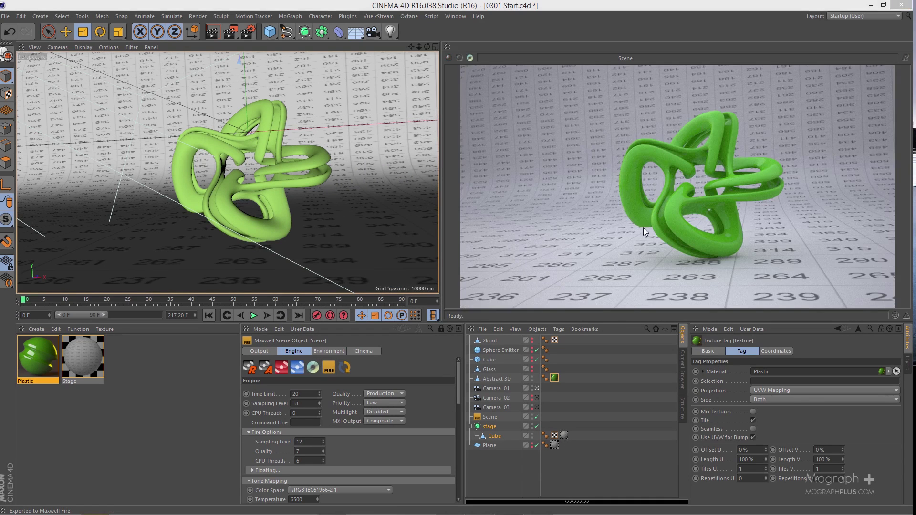
Reopen the Plastic material in the Maxwell Material Editor and refresh its preview using the stage2 scene
{"action": "left_click", "coordinate": [34, 358]}
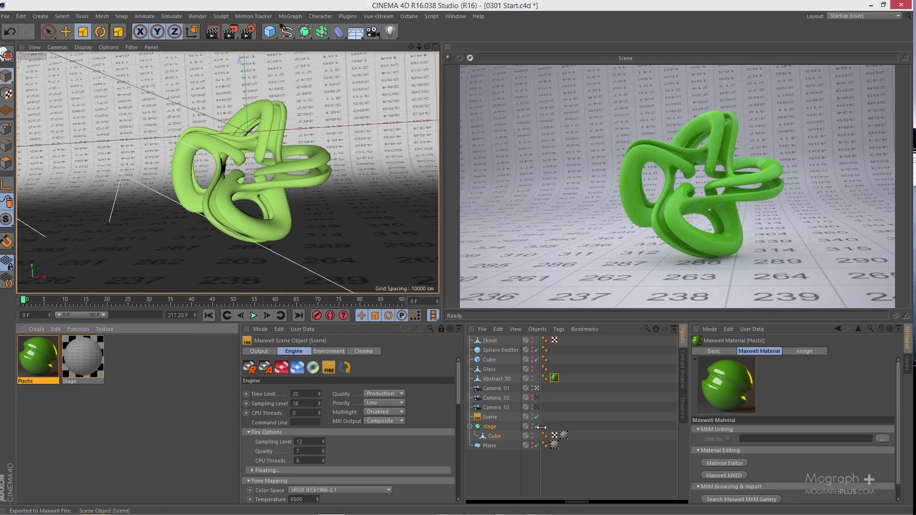
{"action": "left_click", "coordinate": [721, 475]}
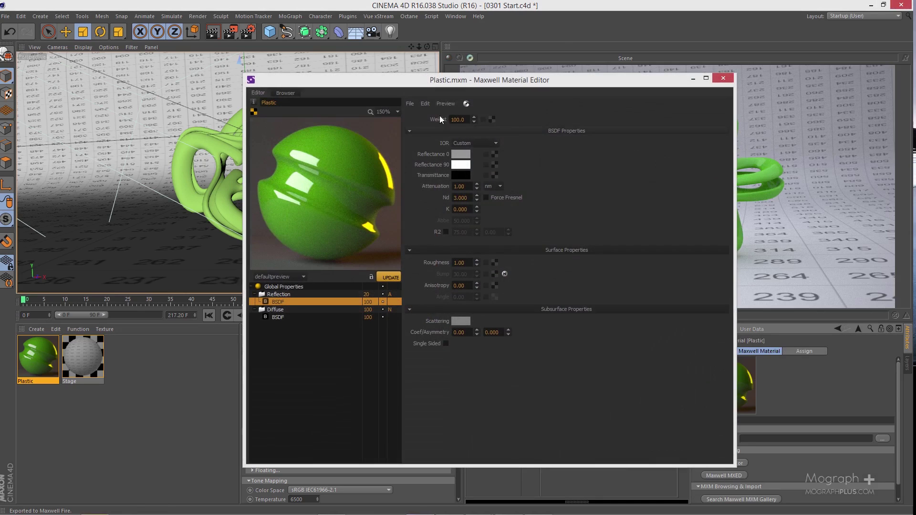
{"action": "left_click_drag", "start_coordinate": [523, 87], "coordinate": [406, 87]}
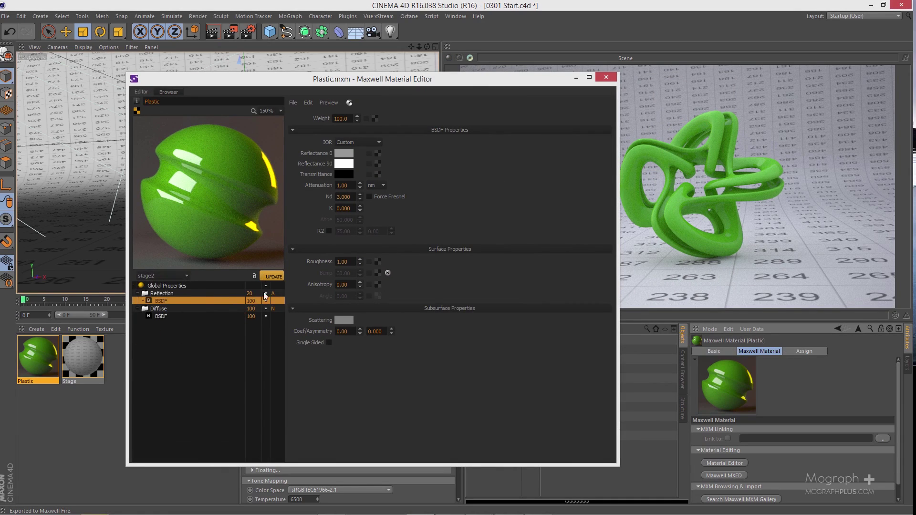
{"action": "left_click", "coordinate": [273, 276]}
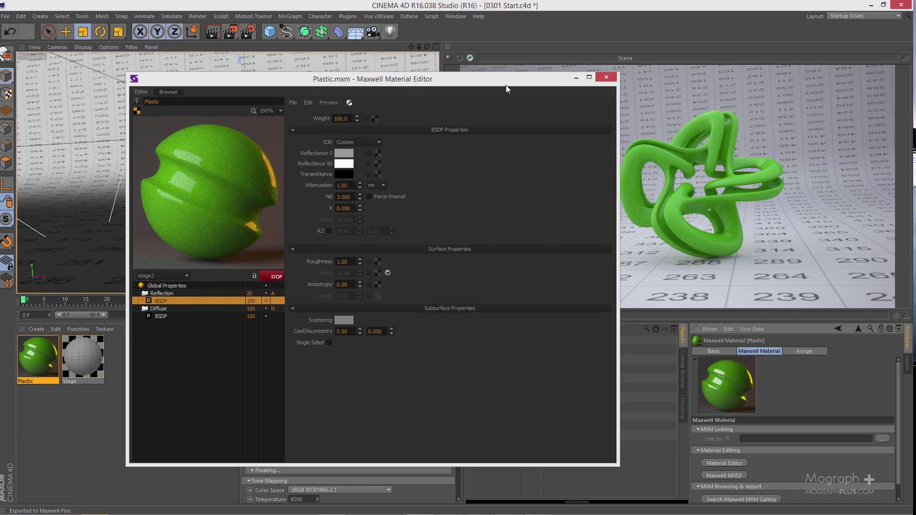
{"action": "left_click_drag", "start_coordinate": [509, 85], "coordinate": [439, 79]}
Examine the Reflection layer's opacity and its BSDF's Nd setting, and close the material editor, saving the material
{"action": "left_click", "coordinate": [166, 287]}
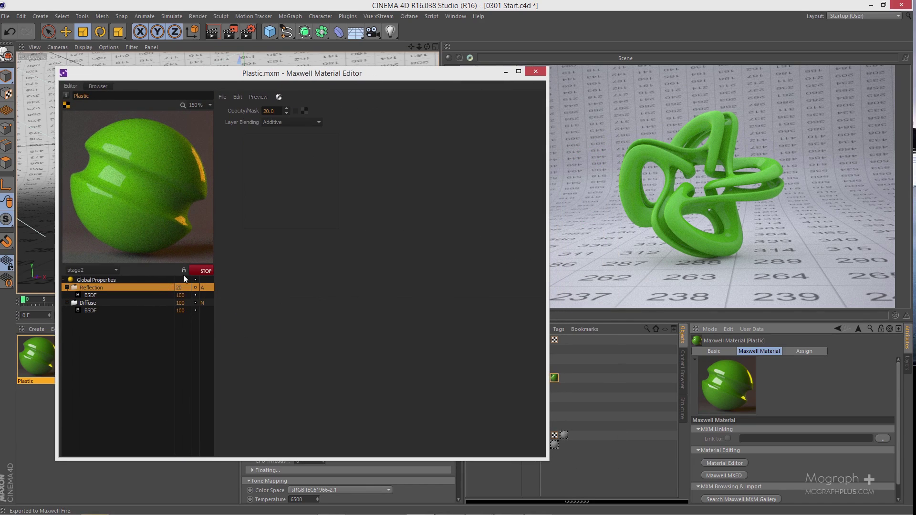
{"action": "left_click", "coordinate": [114, 295]}
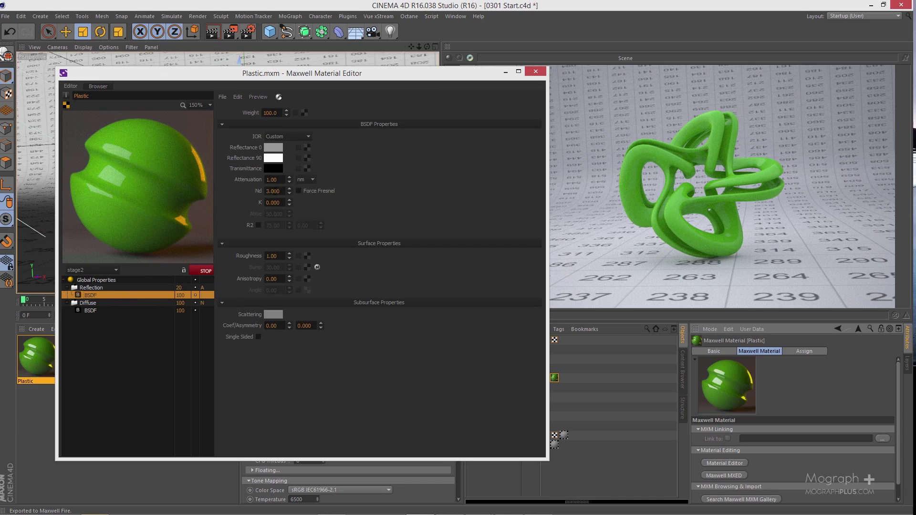
{"action": "left_click", "coordinate": [289, 188]}
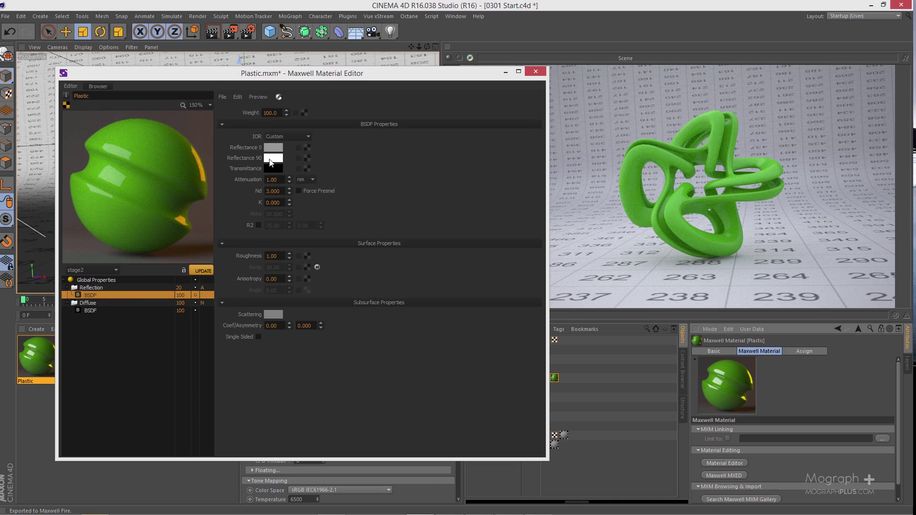
{"action": "left_click", "coordinate": [535, 71]}
{"action": "left_click", "coordinate": [262, 280]}
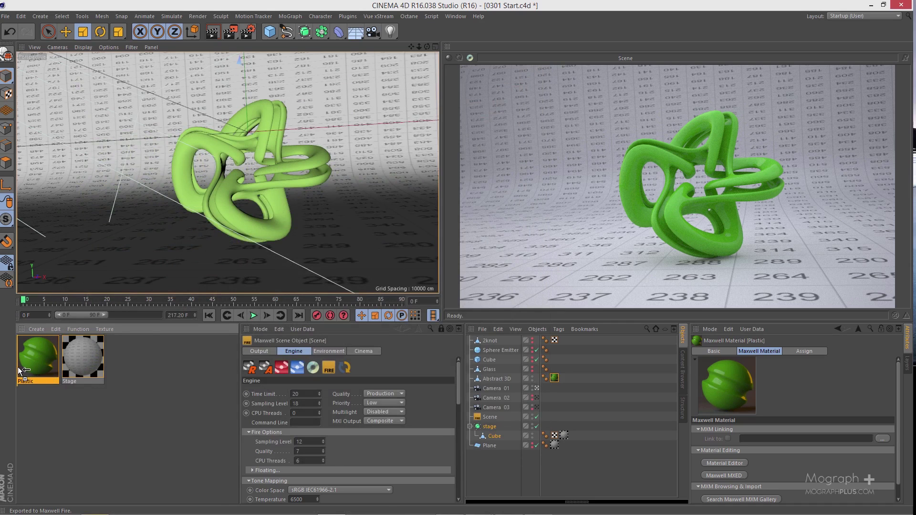
Duplicate the Plastic material and rename the copy Plastic Blurry
{"action": "left_click_drag", "start_coordinate": [18, 367], "coordinate": [36, 385], "text": "ctrl"}
{"action": "double_click", "coordinate": [36, 385]}
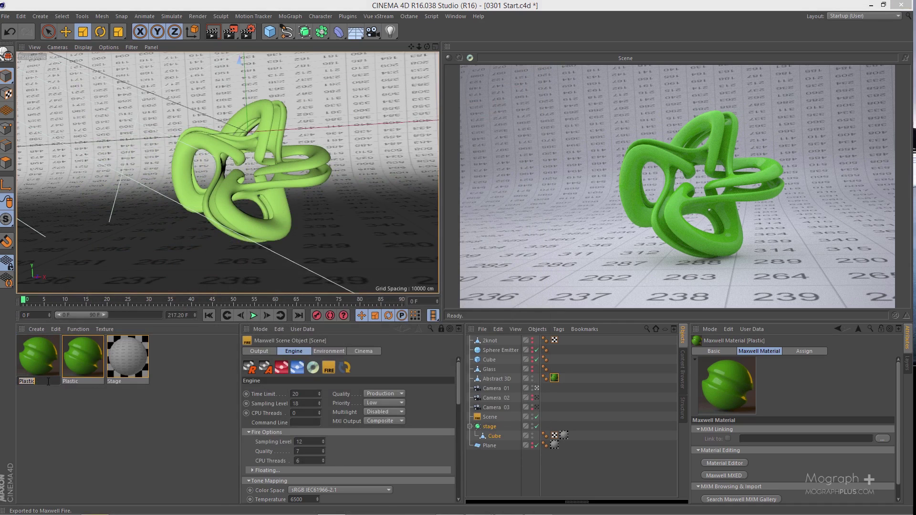
{"action": "type", "text": "Blurry"}
{"action": "key", "text": "Return"}
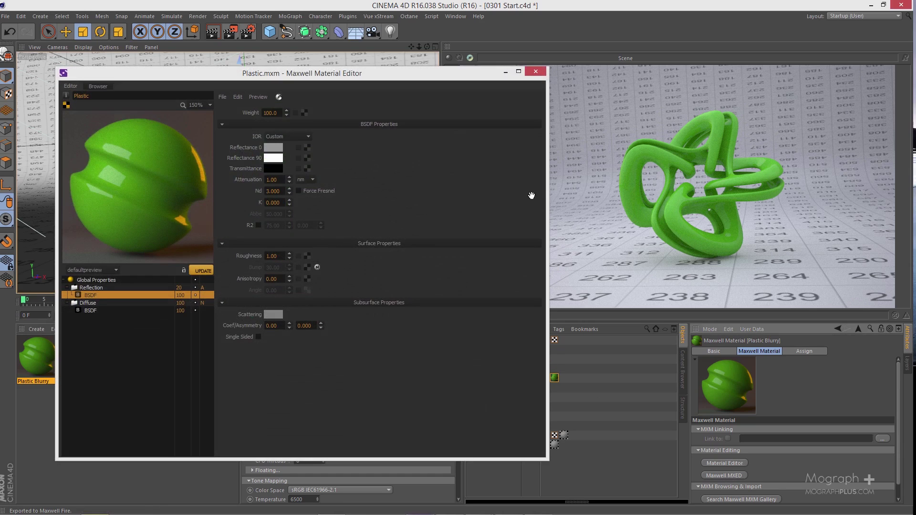
Set the roughness of the Reflection layer's BSDF to 20
{"action": "left_click_drag", "start_coordinate": [447, 79], "coordinate": [547, 79]}
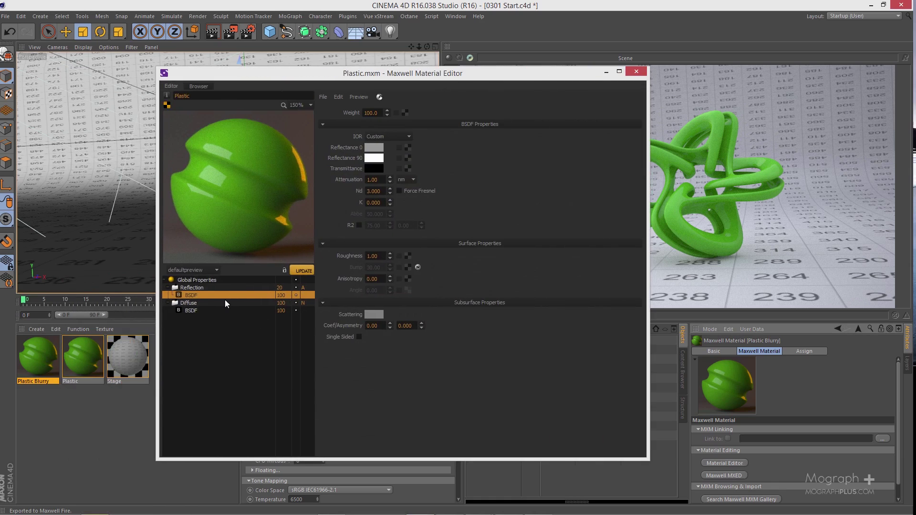
{"action": "double_click", "coordinate": [376, 257]}
{"action": "type", "text": "20"}
{"action": "key", "text": "Return"}
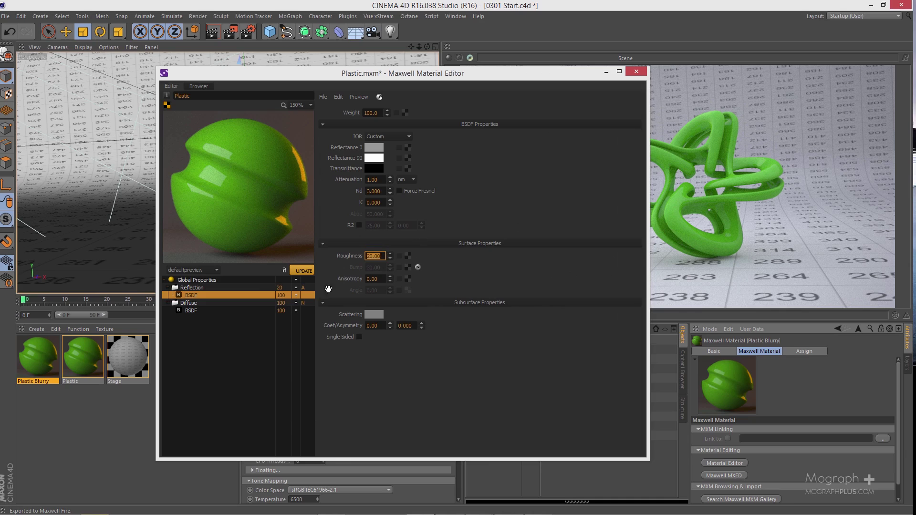
Switch the material preview scene to stage2 and refresh the preview
{"action": "left_click", "coordinate": [205, 271]}
{"action": "scroll", "coordinate": [191, 324], "scroll_direction": "down", "scroll_amount": 2}
{"action": "left_click", "coordinate": [187, 333]}
{"action": "left_click", "coordinate": [298, 271]}
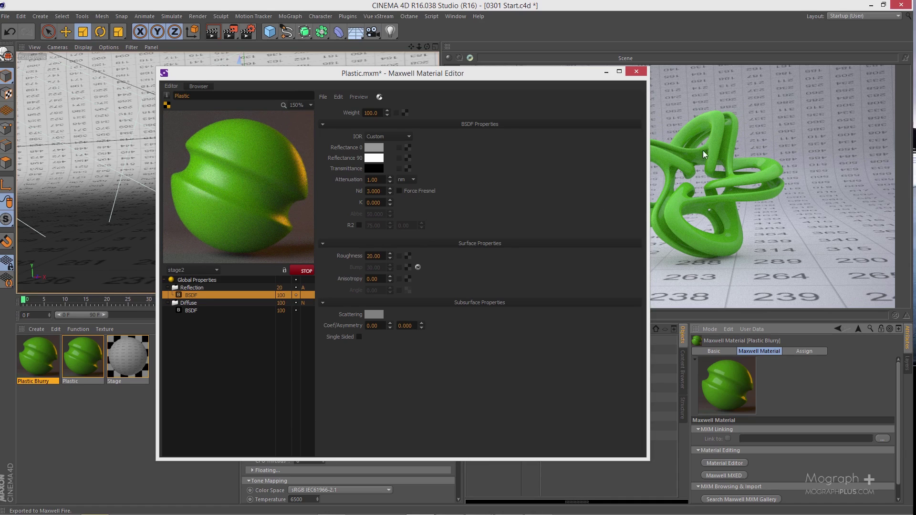
Set the Reflection layer's opacity to 30 and close the material editor, saving the changes
{"action": "left_click", "coordinate": [279, 287]}
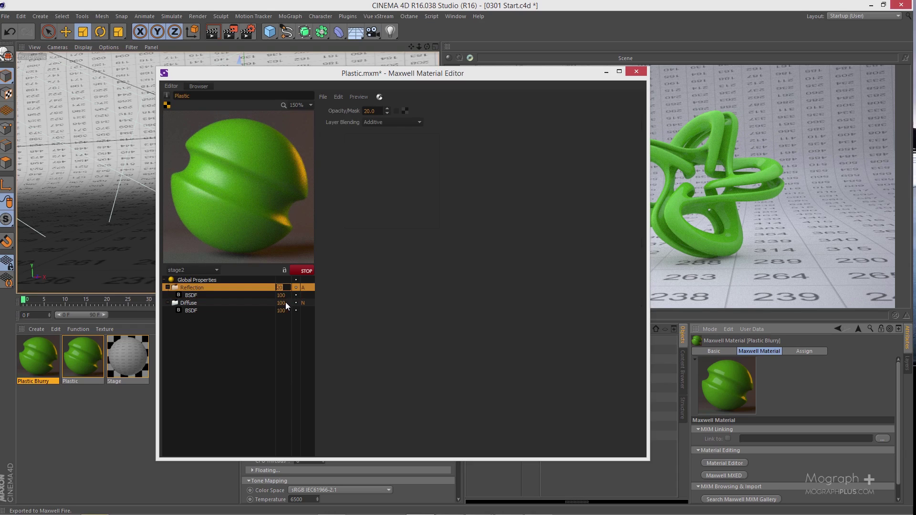
{"action": "type", "text": "30"}
{"action": "left_click", "coordinate": [302, 270]}
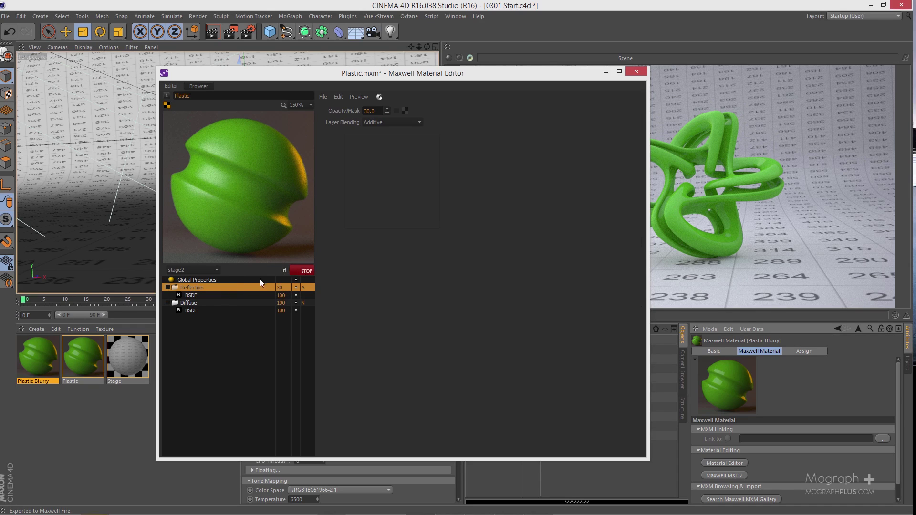
{"action": "left_click", "coordinate": [226, 294]}
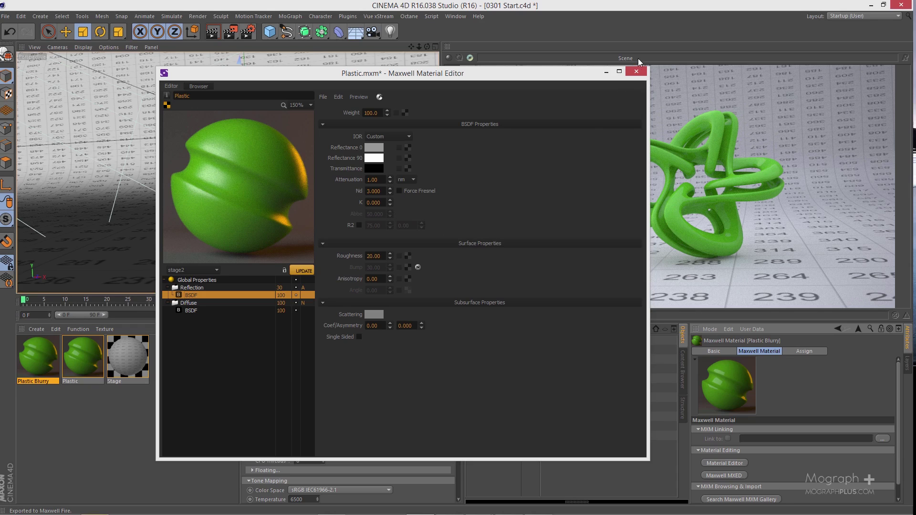
{"action": "left_click", "coordinate": [636, 74]}
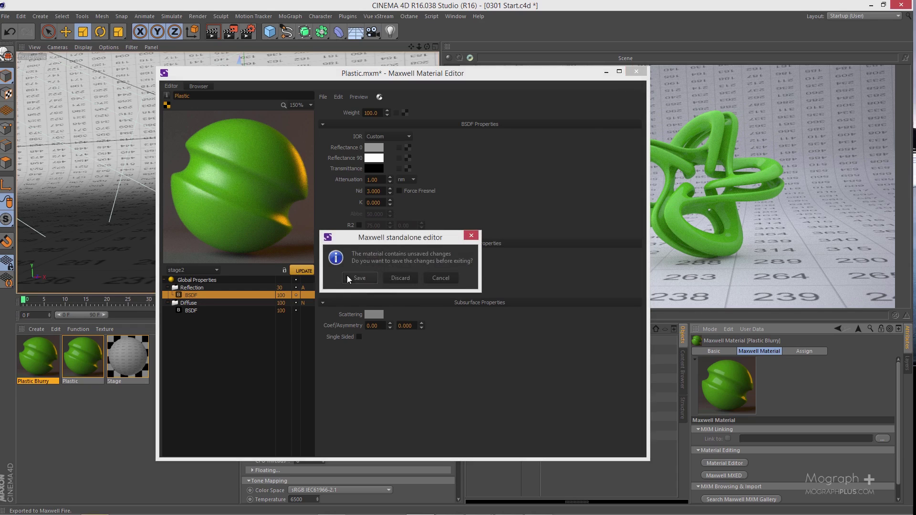
{"action": "left_click", "coordinate": [359, 278]}
Duplicate the Plastic Blurry material and rename the copy Plastic Blurry Scratchy
{"action": "left_click_drag", "start_coordinate": [28, 361], "coordinate": [19, 362], "text": "ctrl"}
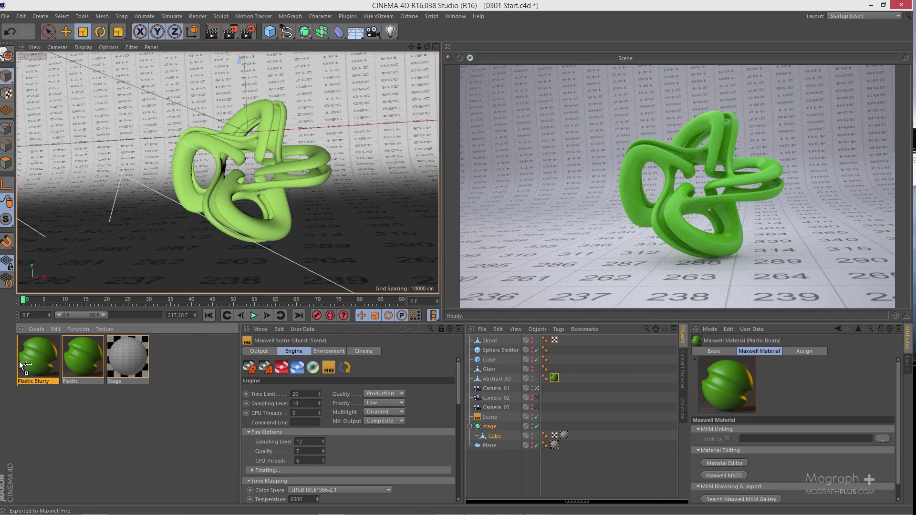
{"action": "double_click", "coordinate": [34, 381]}
{"action": "key", "text": "Return"}
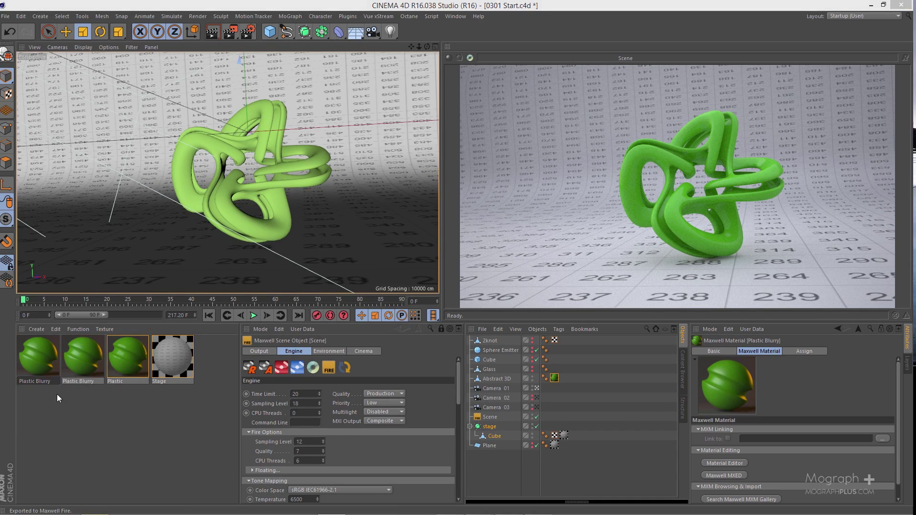
{"action": "type", "text": "Scratchy"}
{"action": "key", "text": "Return"}
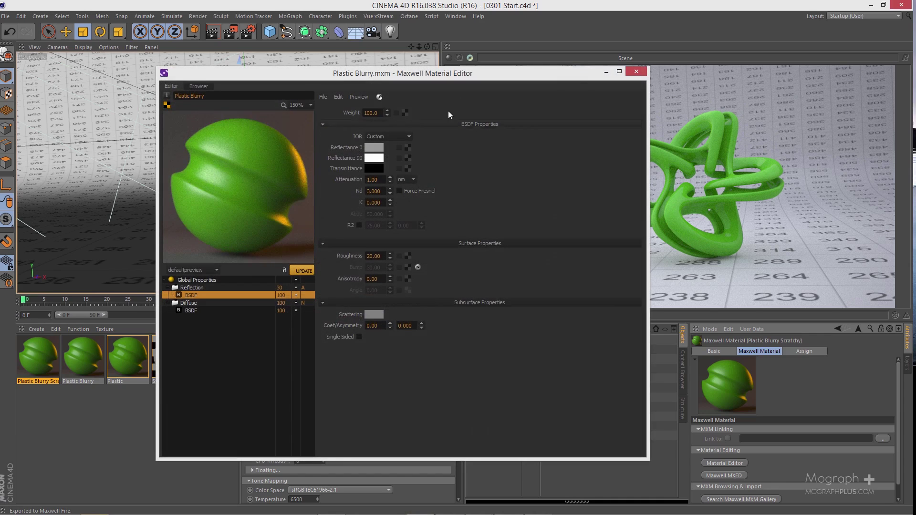
Load Dirt06.png from the project's tex folder as the bump texture of the Reflection layer's BSDF
{"action": "left_click_drag", "start_coordinate": [490, 79], "coordinate": [531, 73]}
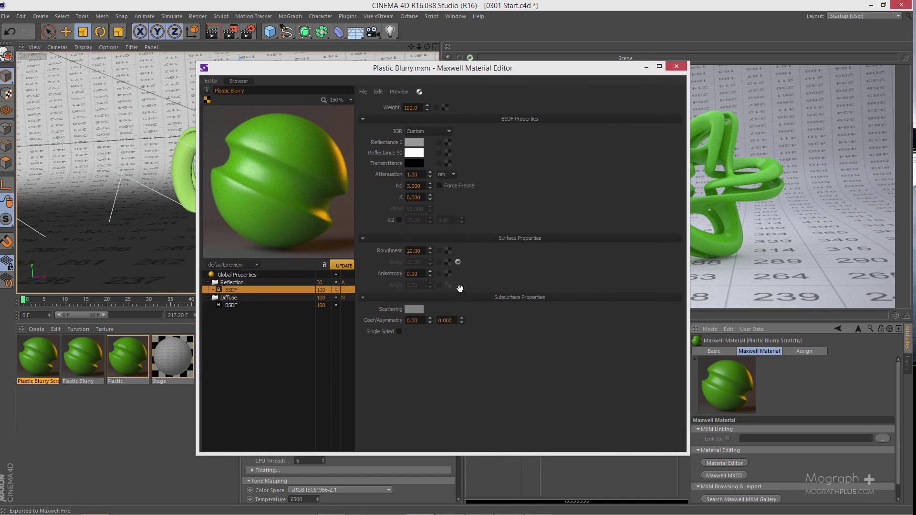
{"action": "left_click", "coordinate": [448, 263]}
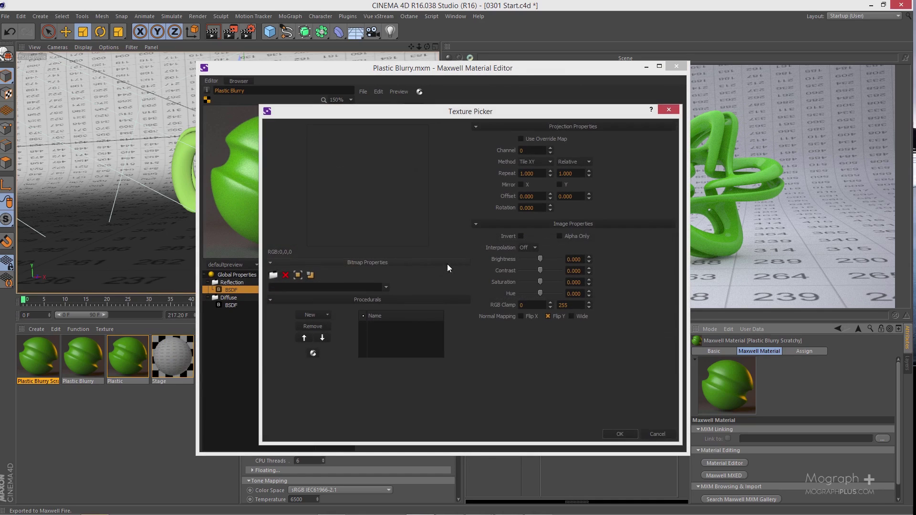
{"action": "left_click", "coordinate": [274, 276]}
{"action": "left_click", "coordinate": [332, 74]}
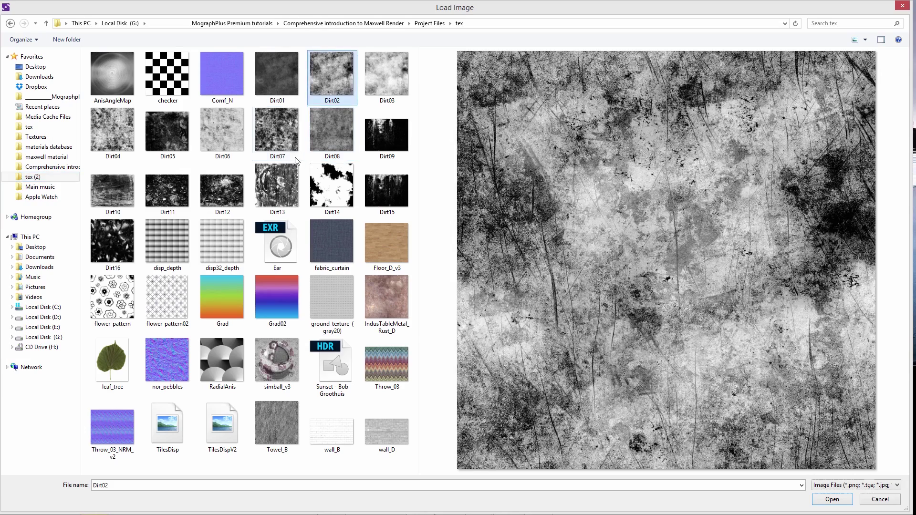
{"action": "left_click", "coordinate": [277, 129]}
{"action": "left_click", "coordinate": [221, 136]}
{"action": "left_click", "coordinate": [177, 136]}
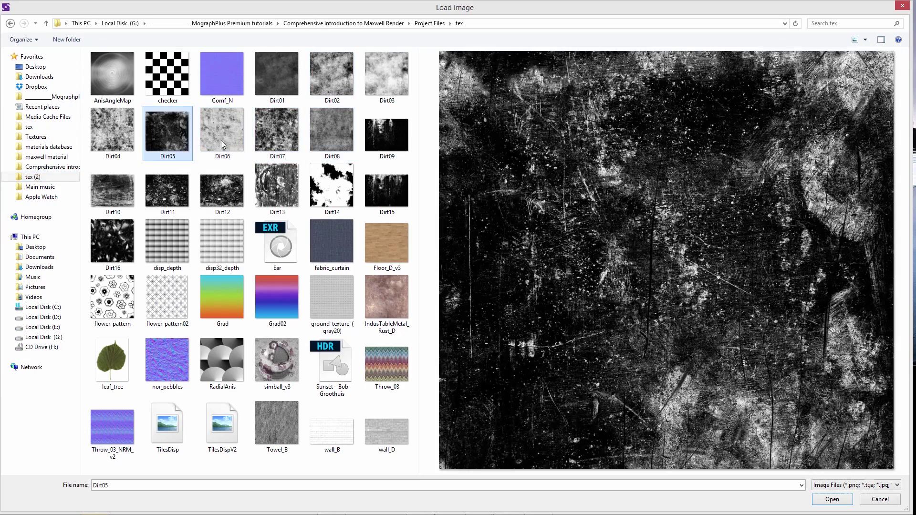
{"action": "left_click", "coordinate": [228, 141]}
{"action": "double_click", "coordinate": [229, 142]}
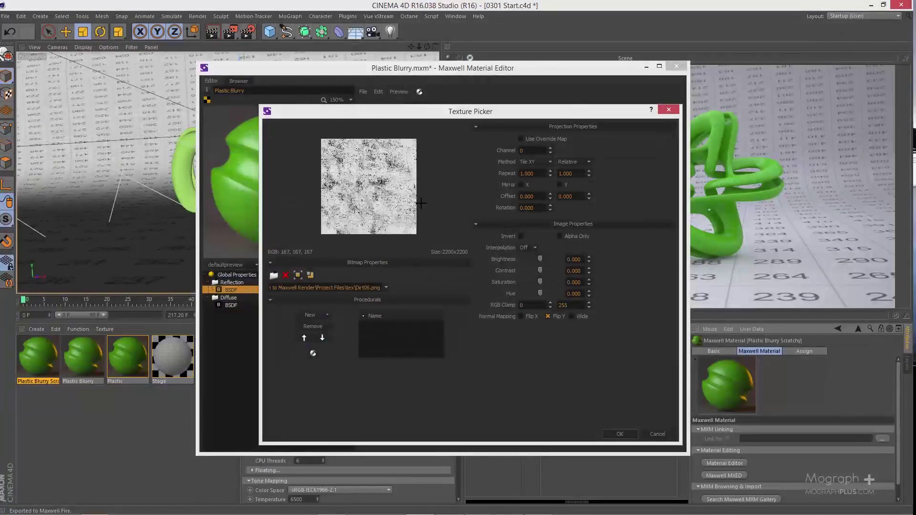
Preview the dirt texture enlarged, raise its brightness to 21 and increase its contrast, and accept the texture settings
{"action": "left_click", "coordinate": [310, 275]}
{"action": "left_click_drag", "start_coordinate": [391, 110], "coordinate": [454, 112]}
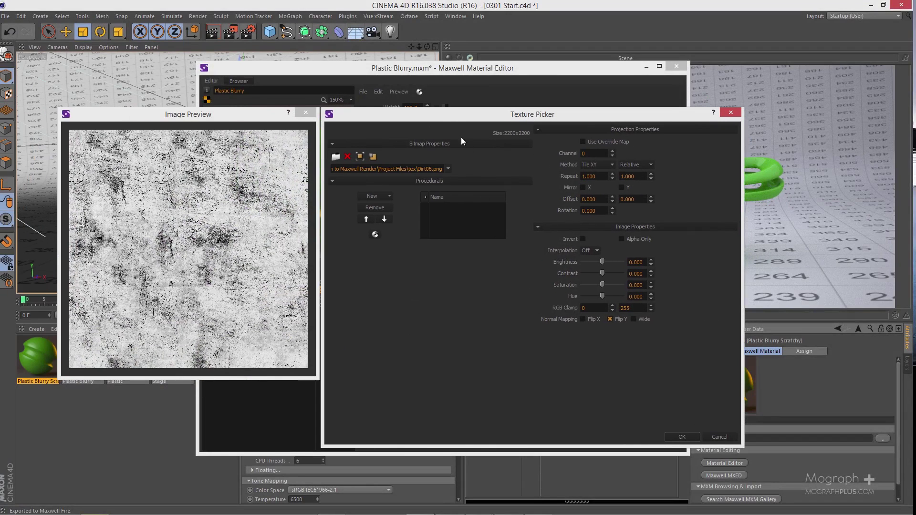
{"action": "left_click_drag", "start_coordinate": [604, 263], "coordinate": [607, 262]}
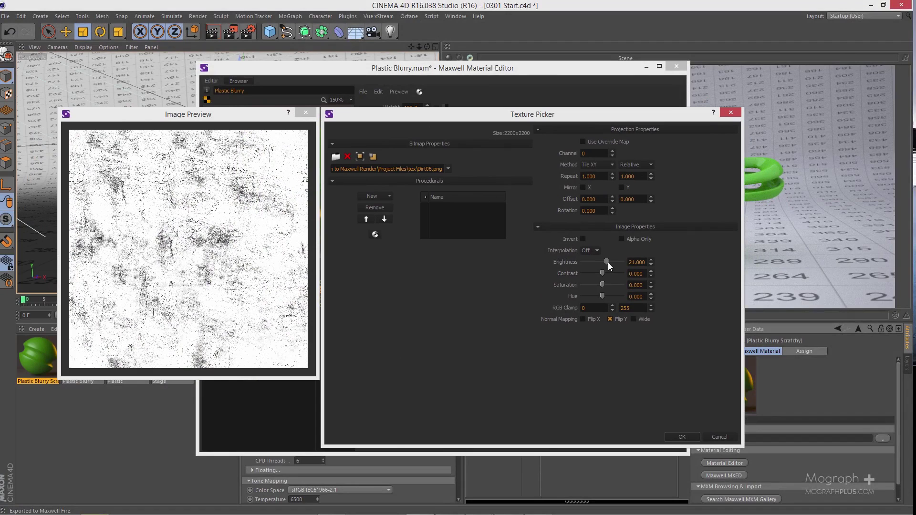
{"action": "left_click_drag", "start_coordinate": [602, 273], "coordinate": [609, 273]}
{"action": "left_click", "coordinate": [668, 438]}
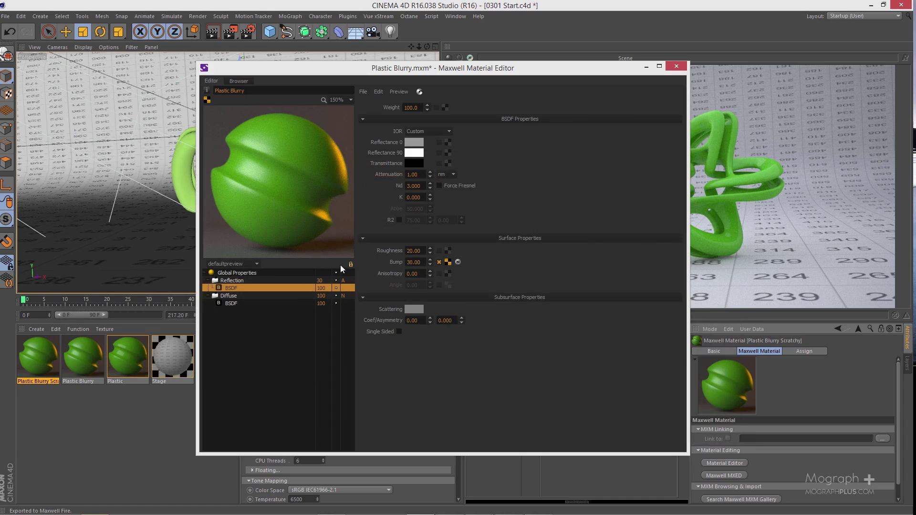
Refresh the preview, set the Reflection BSDF's bump to 2, and close the editor, saving the material
{"action": "left_click", "coordinate": [348, 266]}
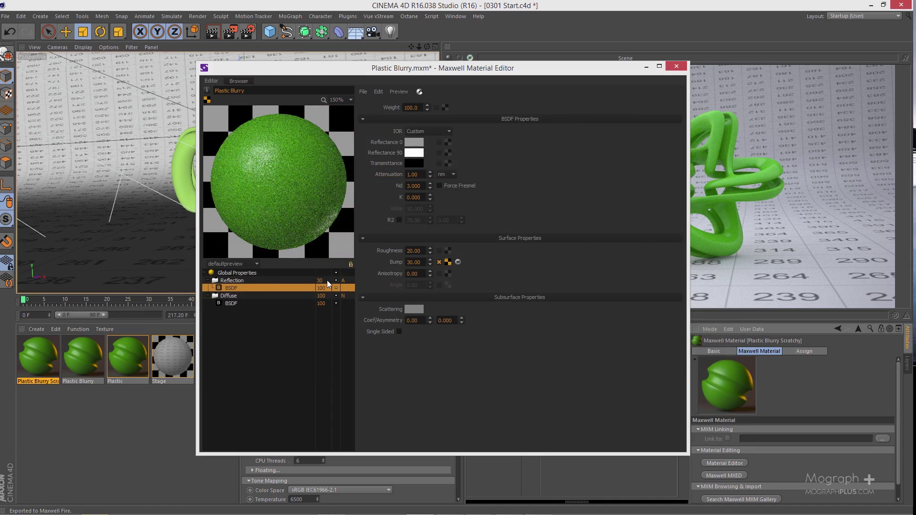
{"action": "left_click", "coordinate": [247, 265]}
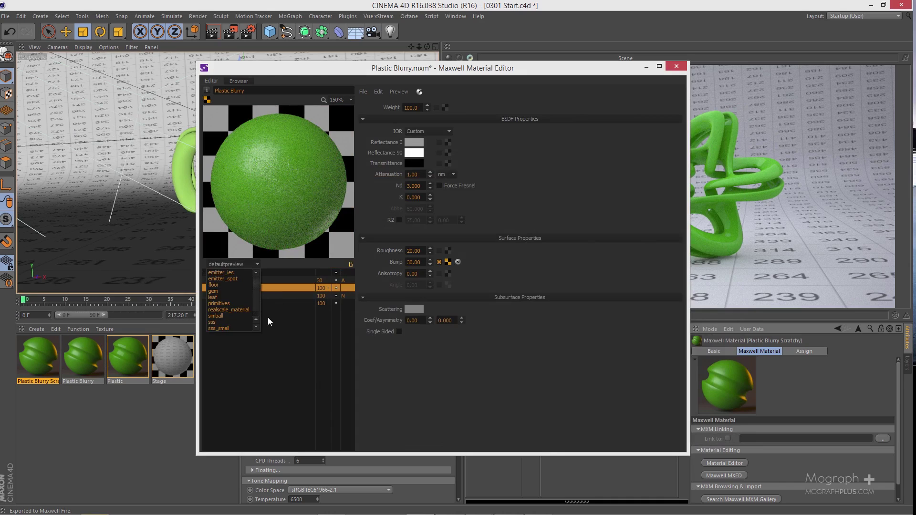
{"action": "left_click", "coordinate": [282, 260]}
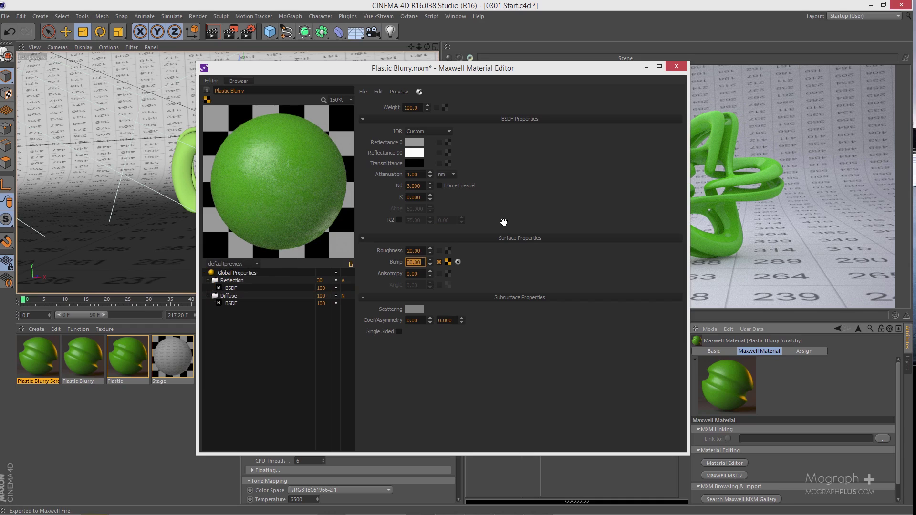
{"action": "type", "text": "2"}
{"action": "key", "text": "Return"}
{"action": "left_click", "coordinate": [677, 66]}
{"action": "left_click", "coordinate": [400, 275]}
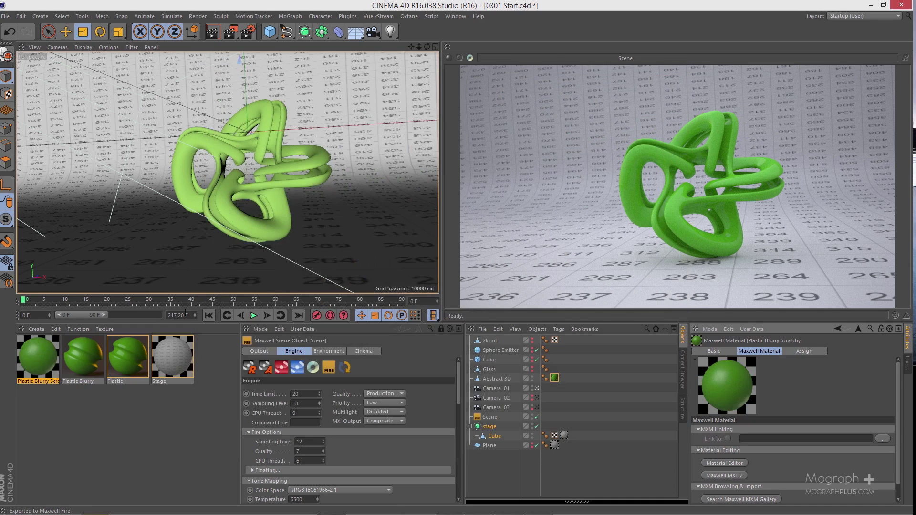
Apply the Plastic Blurry Scratchy material to the Abstract 3D object and choose its Dirt06.png bump map for viewport display
{"action": "left_click_drag", "start_coordinate": [36, 357], "coordinate": [556, 379]}
{"action": "double_click", "coordinate": [32, 364]}
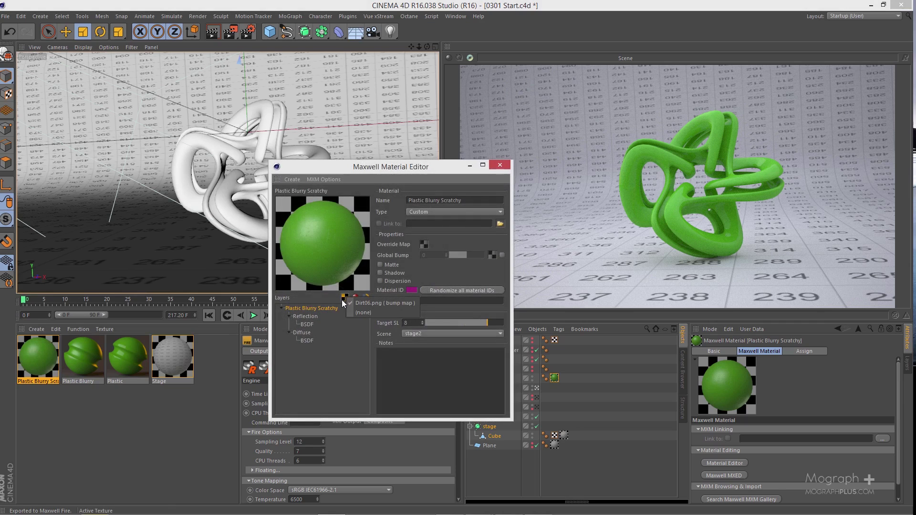
{"action": "left_click", "coordinate": [500, 164]}
Set the projection of the Abstract 3D object's texture tag to Cubic
{"action": "left_click", "coordinate": [554, 378]}
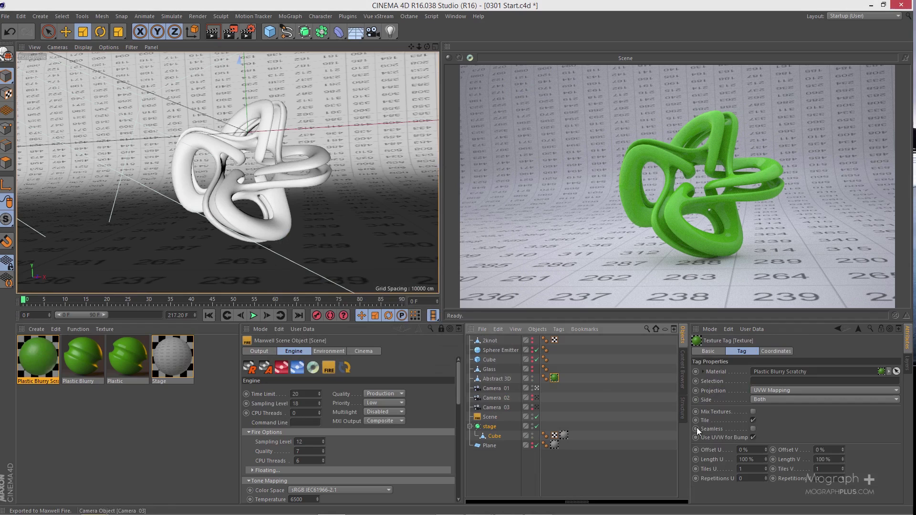
{"action": "left_click", "coordinate": [771, 389]}
{"action": "left_click", "coordinate": [771, 388]}
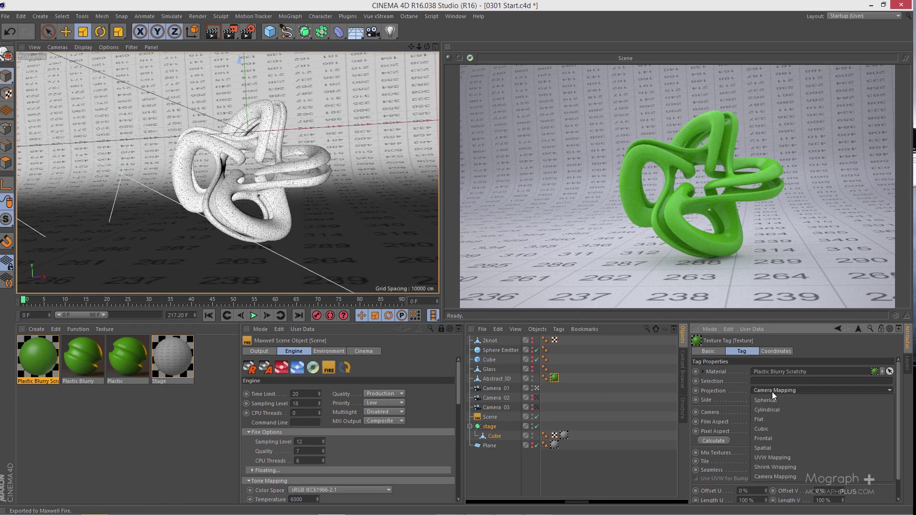
{"action": "left_click", "coordinate": [778, 428]}
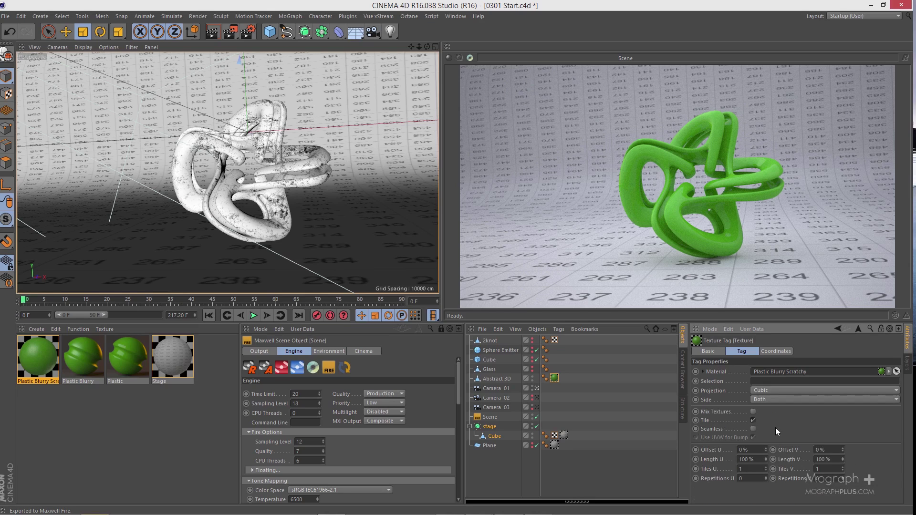
Set the texture tag's Length U and Length V to 50% and refresh the Fire preview render
{"action": "double_click", "coordinate": [746, 459]}
{"action": "type", "text": "50"}
{"action": "key", "text": "Return"}
{"action": "double_click", "coordinate": [823, 460]}
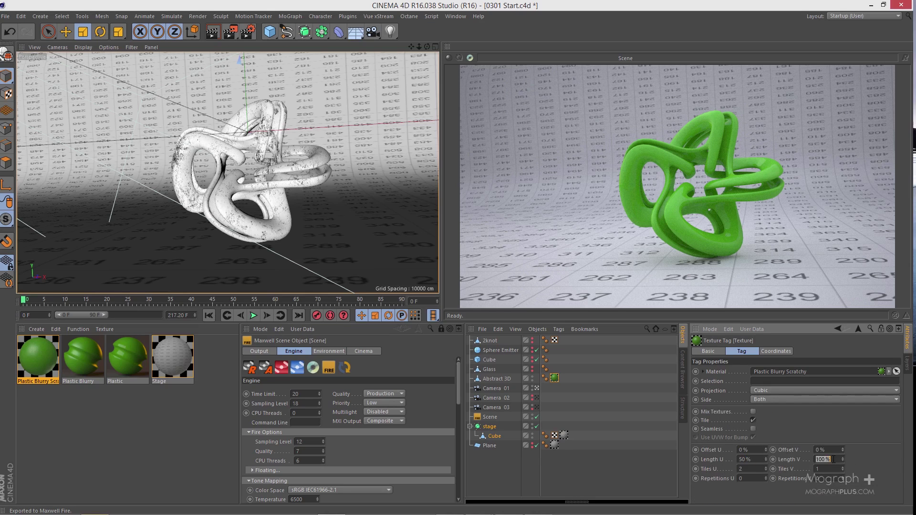
{"action": "type", "text": "50"}
{"action": "key", "text": "Return"}
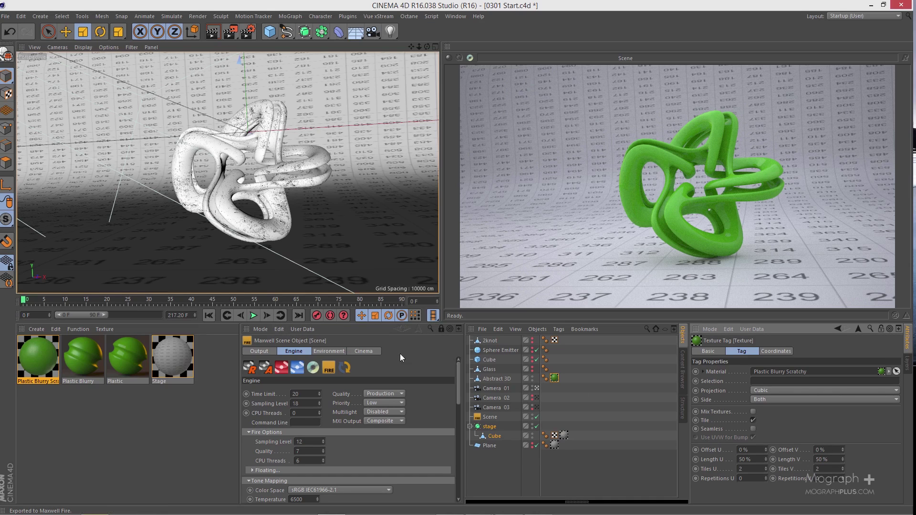
{"action": "left_click", "coordinate": [347, 368]}
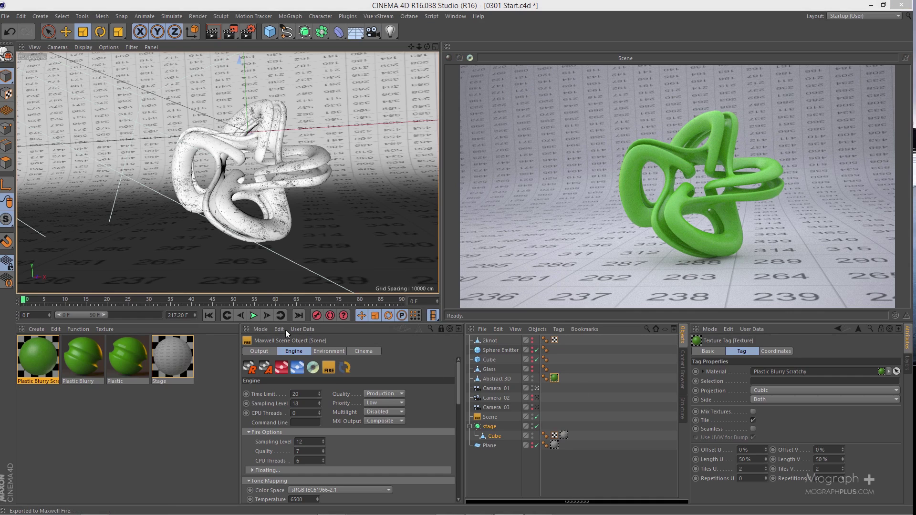
Reopen the Plastic Blurry Scratchy material in the standalone Maxwell Material Editor and close the Image Preview window
{"action": "double_click", "coordinate": [30, 350]}
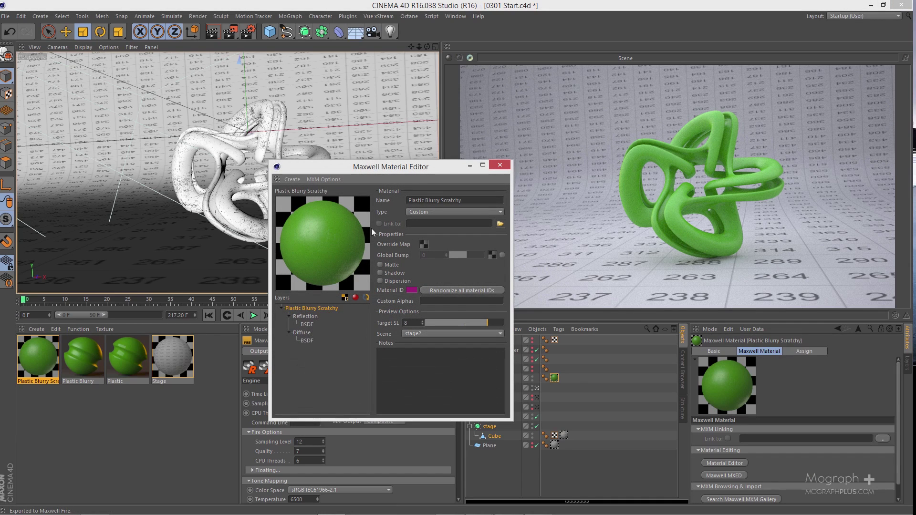
{"action": "left_click", "coordinate": [500, 165]}
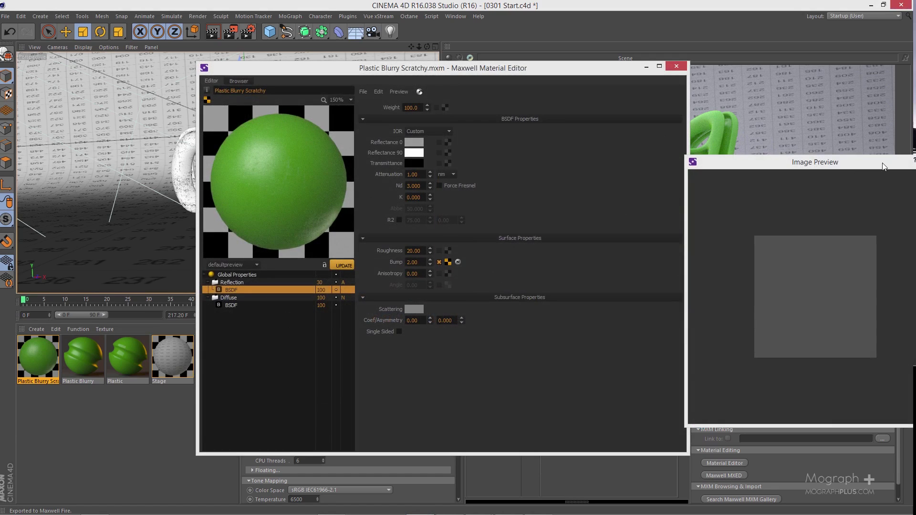
{"action": "left_click_drag", "start_coordinate": [883, 167], "coordinate": [661, 165]}
{"action": "left_click", "coordinate": [649, 167]}
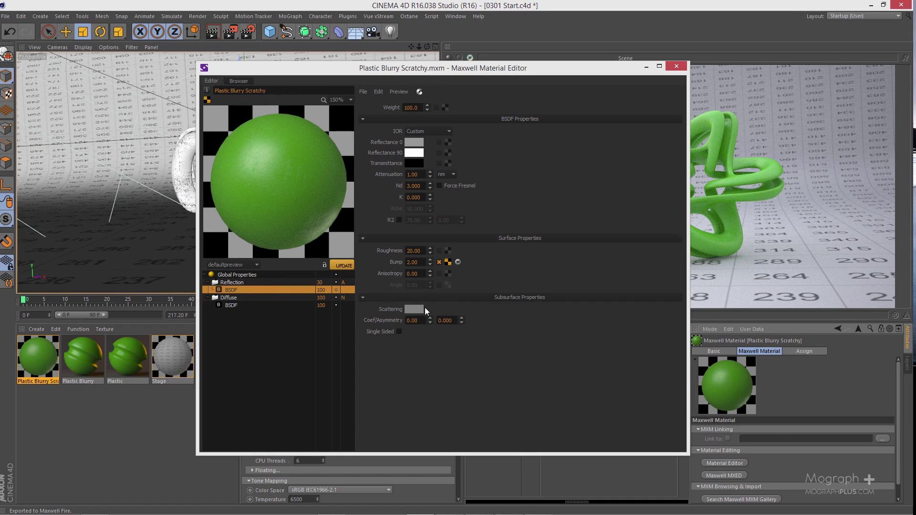
Set the Reflection BSDF's bump to 6, refresh the preview, and close the editor, saving the material
{"action": "left_click", "coordinate": [419, 262]}
{"action": "double_click", "coordinate": [420, 262]}
{"action": "type", "text": "6"}
{"action": "key", "text": "Return"}
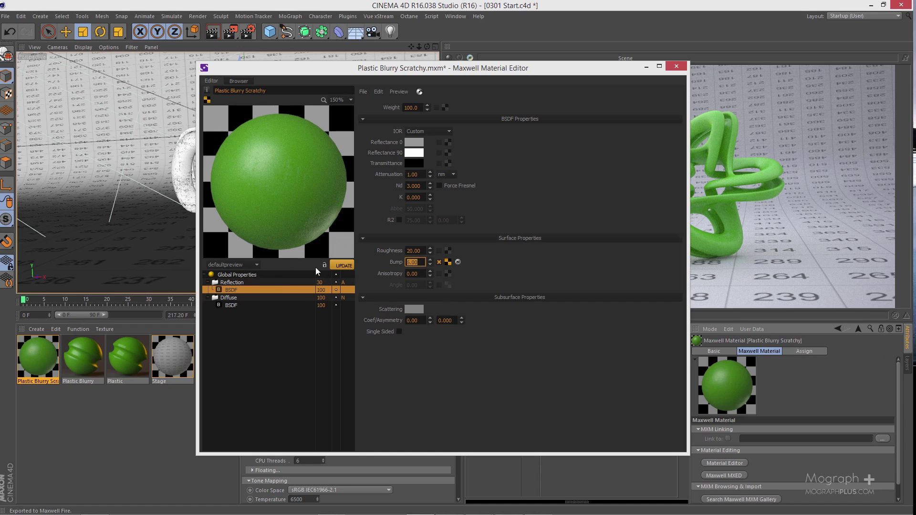
{"action": "left_click", "coordinate": [348, 265]}
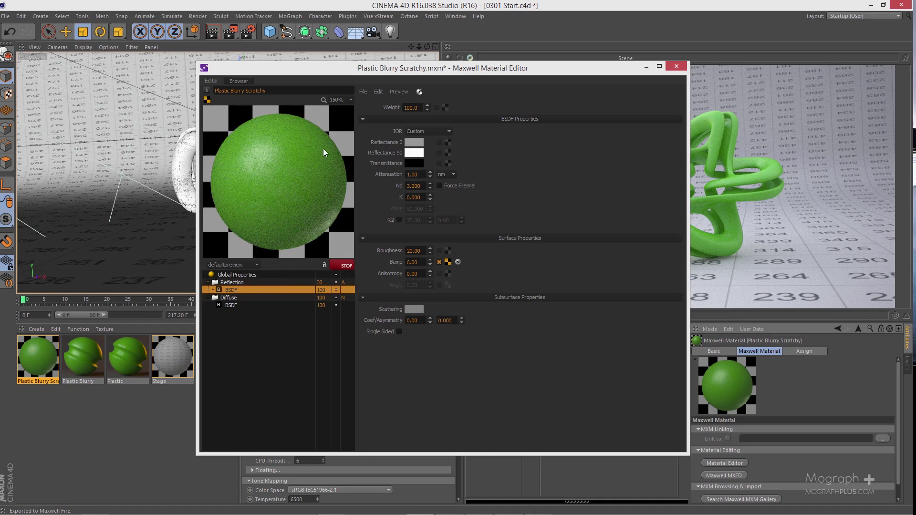
{"action": "left_click", "coordinate": [678, 66]}
{"action": "left_click", "coordinate": [399, 274]}
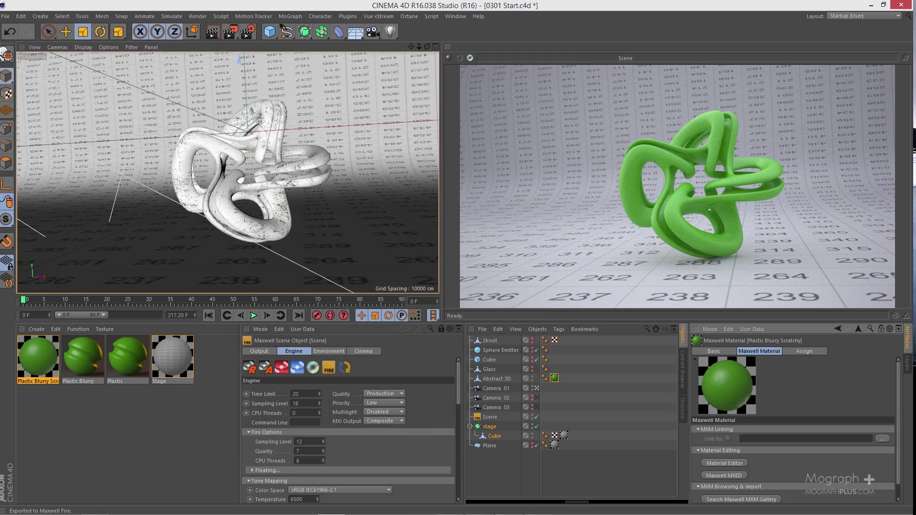
Examine the reference photo of the translucent blue stapler and close the photo viewer
{"action": "left_click_drag", "start_coordinate": [915, 65], "coordinate": [451, 146]}
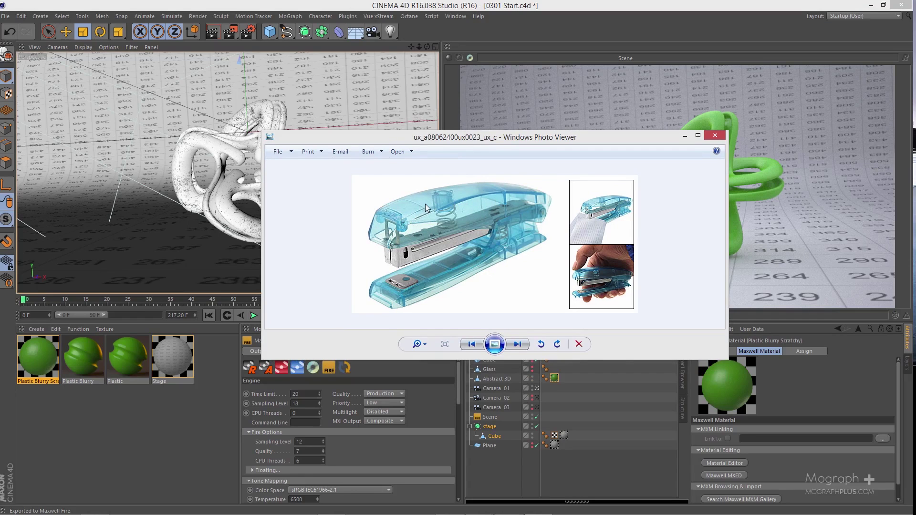
{"action": "left_click", "coordinate": [717, 135]}
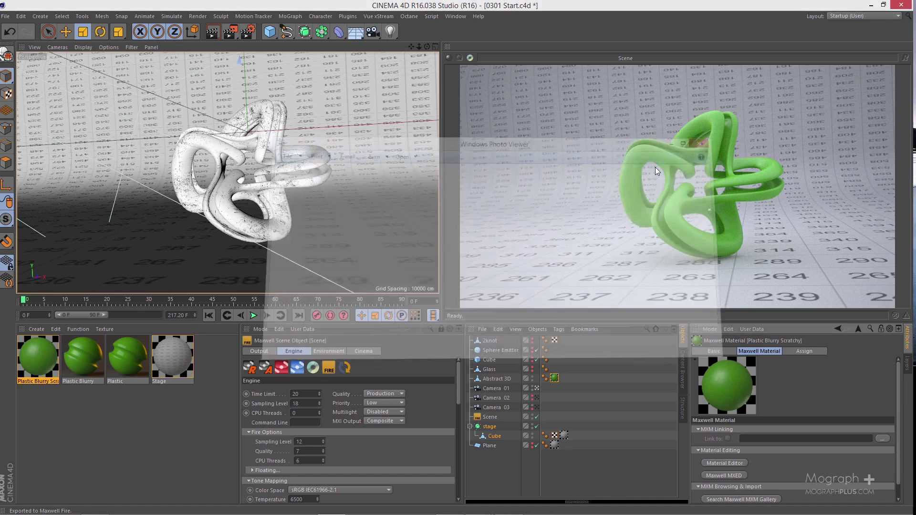
Create a new Maxwell material and name it White Transparent plastic
{"action": "left_click", "coordinate": [32, 329]}
{"action": "mouse_move", "coordinate": [46, 356]}
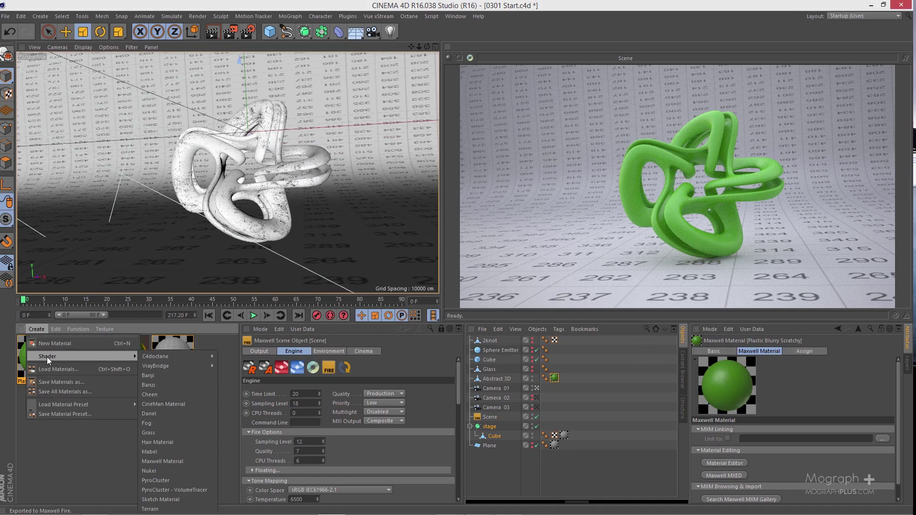
{"action": "left_click", "coordinate": [188, 461]}
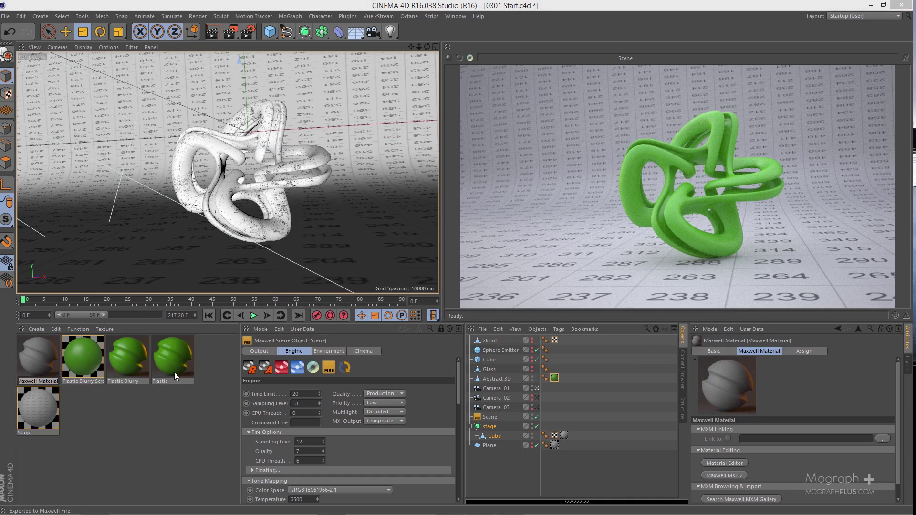
{"action": "type", "text": "W"}
{"action": "type", "text": "hite"}
{"action": "type", "text": " Transparent"}
{"action": "type", "text": " plastic"}
{"action": "key", "text": "Return"}
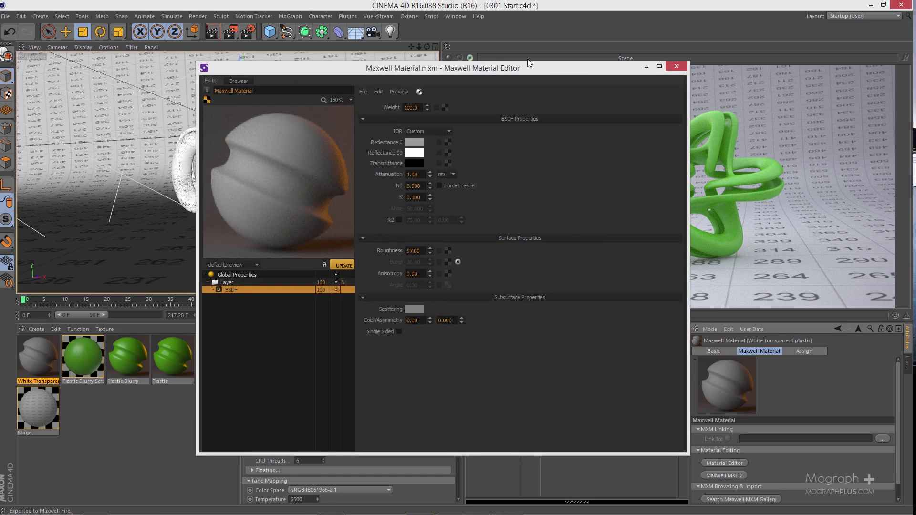
Open the new material in the Maxwell Material Editor and set its preview scene to stage2 with automatic refresh on
{"action": "left_click_drag", "start_coordinate": [539, 66], "coordinate": [556, 55]}
{"action": "left_click", "coordinate": [259, 253]}
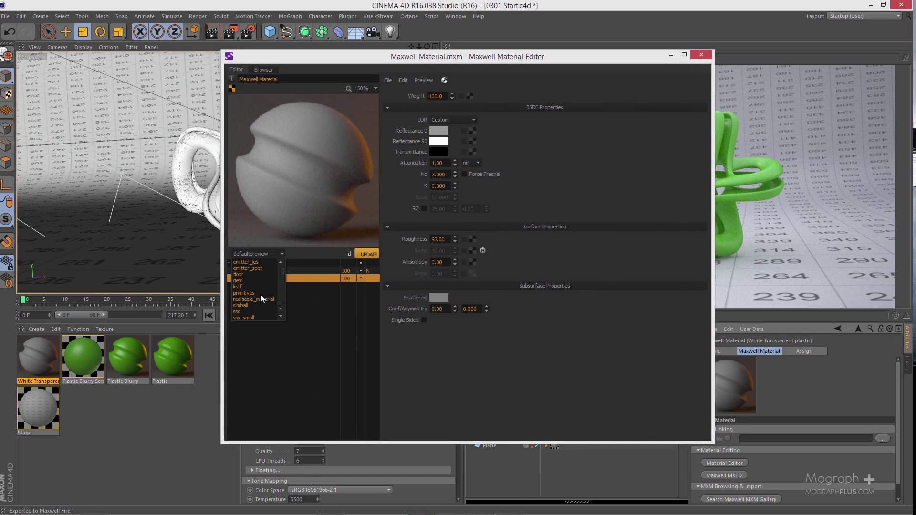
{"action": "scroll", "coordinate": [261, 301], "scroll_direction": "down", "scroll_amount": 1}
{"action": "left_click", "coordinate": [254, 317]}
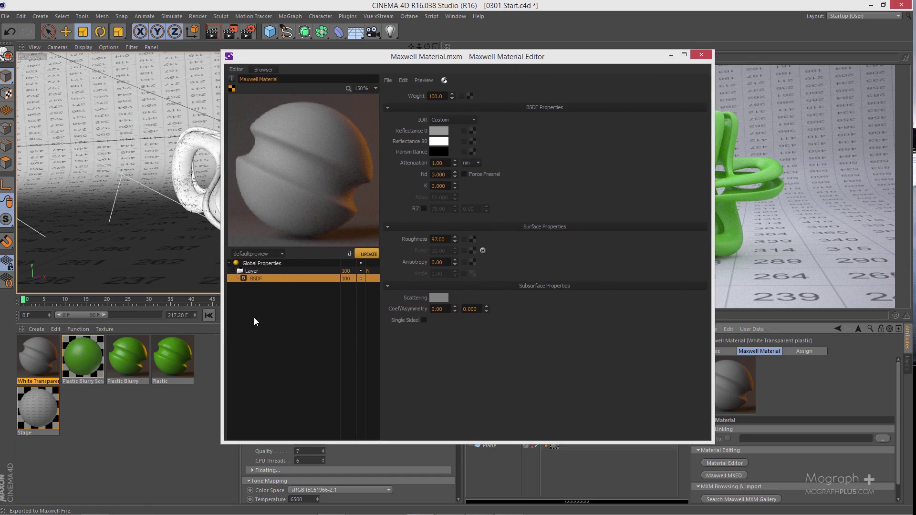
{"action": "mouse_move", "coordinate": [377, 253]}
Rename the material's existing layer as Diffuse
{"action": "left_click", "coordinate": [278, 269]}
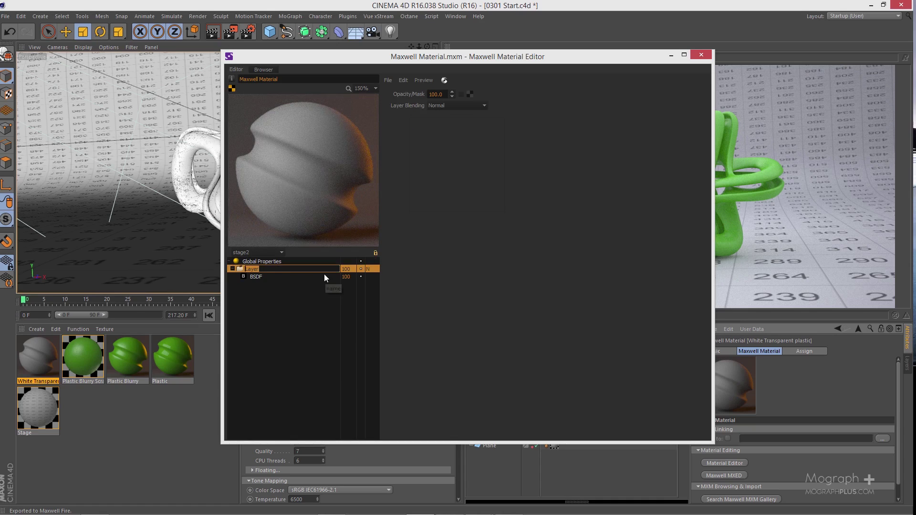
{"action": "type", "text": "Diffuse"}
{"action": "key", "text": "Return"}
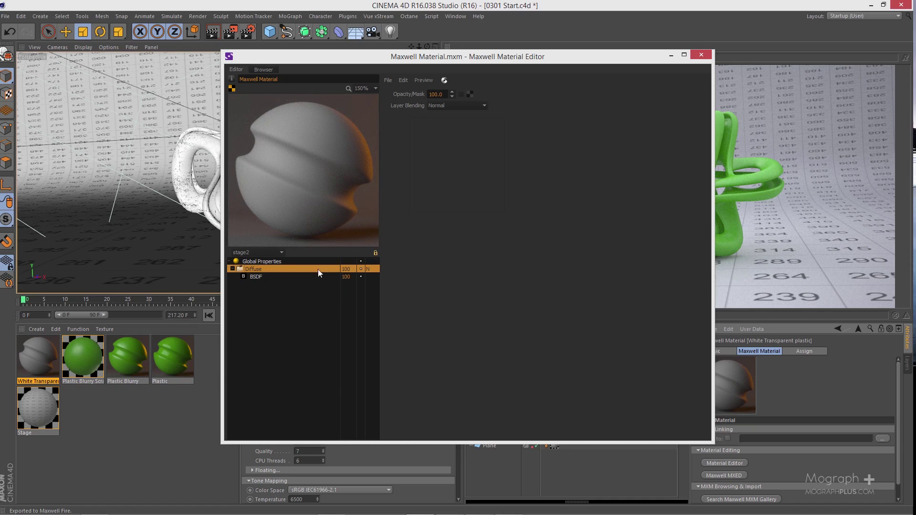
Set the Diffuse BSDF's Reflectance 0 colour to a light grey with an HSV value of about 220
{"action": "left_click", "coordinate": [272, 277]}
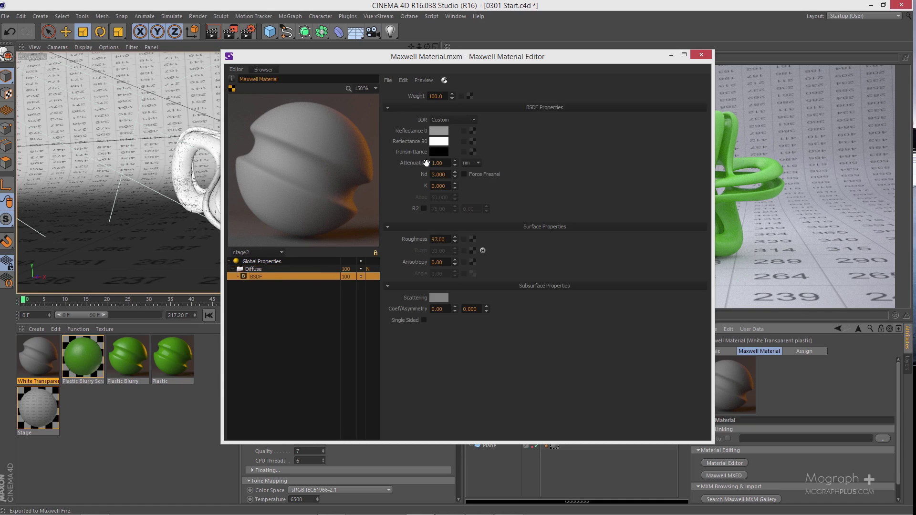
{"action": "left_click", "coordinate": [439, 130]}
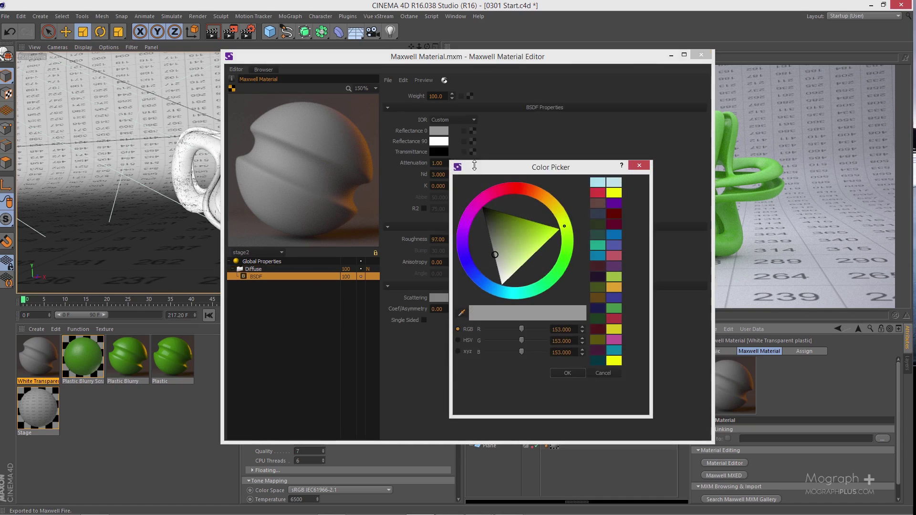
{"action": "left_click", "coordinate": [501, 275]}
{"action": "left_click", "coordinate": [459, 340]}
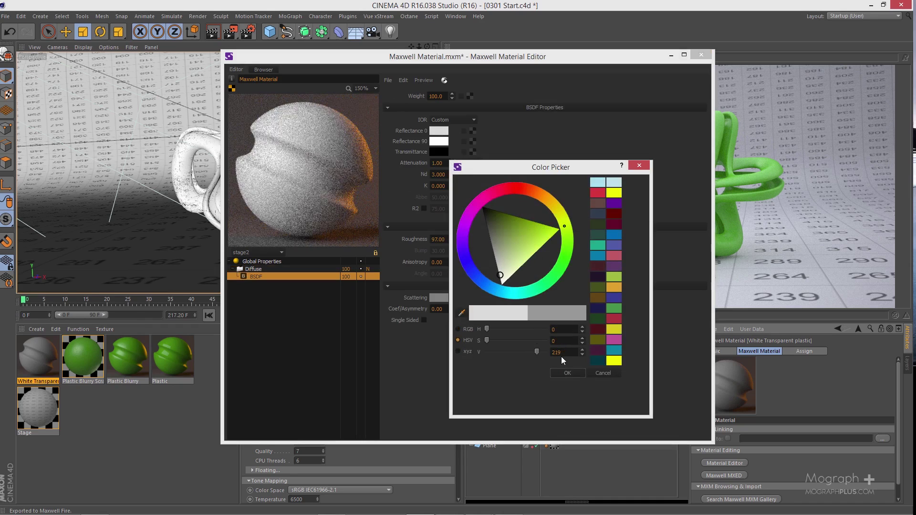
{"action": "double_click", "coordinate": [562, 352]}
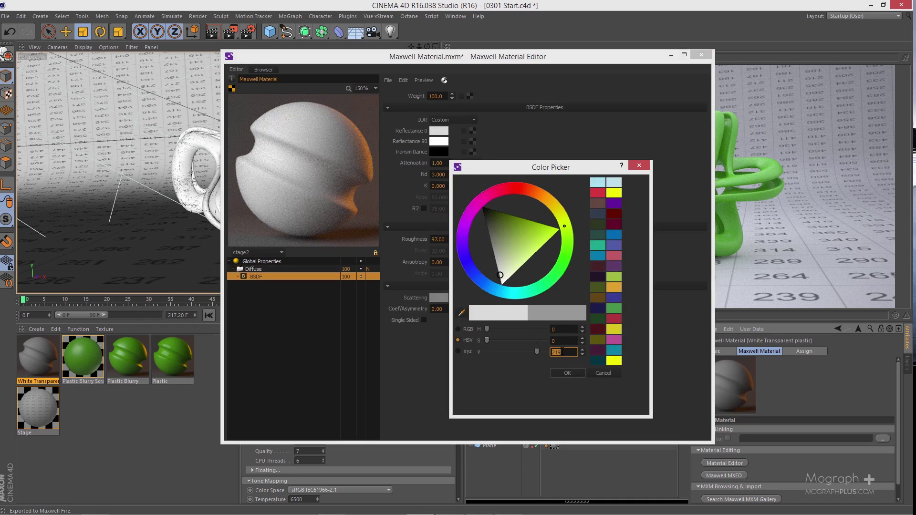
{"action": "type", "text": "217.2"}
{"action": "type", "text": "0"}
{"action": "left_click", "coordinate": [567, 374]}
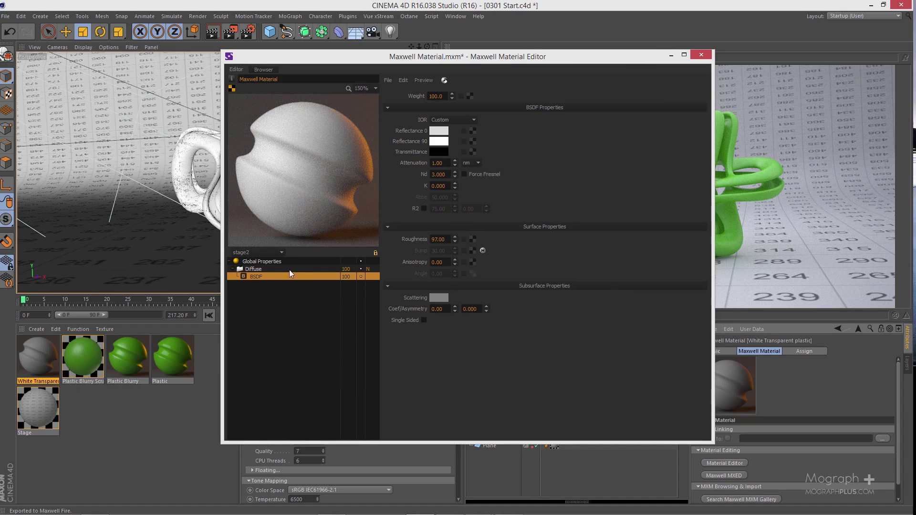
Add a second layer above Diffuse and name it Glass
{"action": "right_click", "coordinate": [277, 293]}
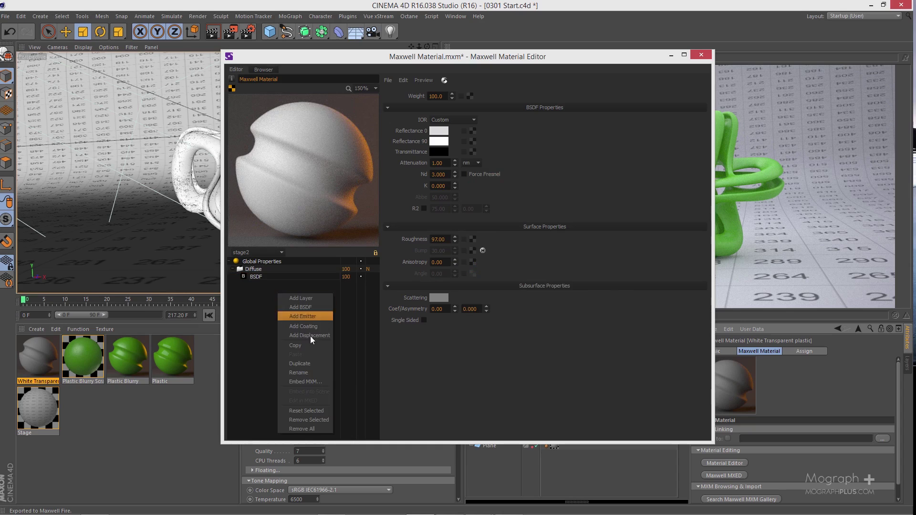
{"action": "left_click", "coordinate": [324, 299]}
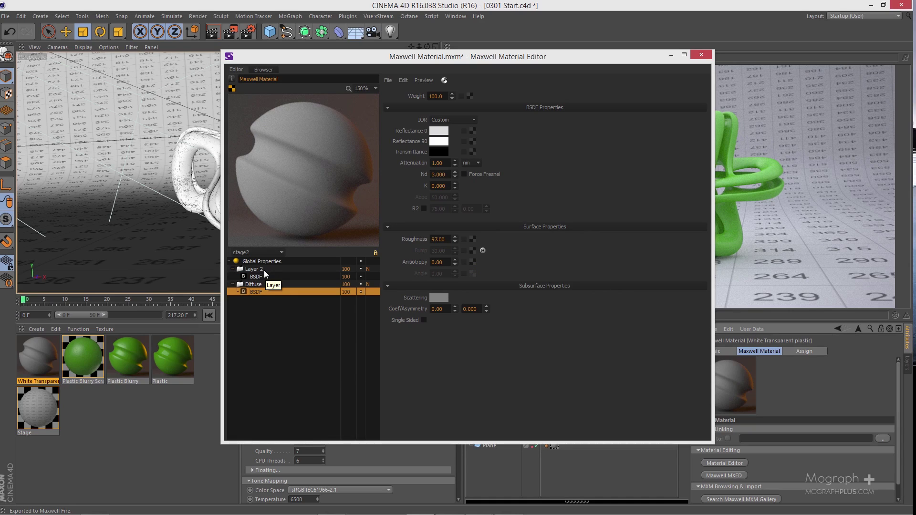
{"action": "left_click", "coordinate": [265, 270]}
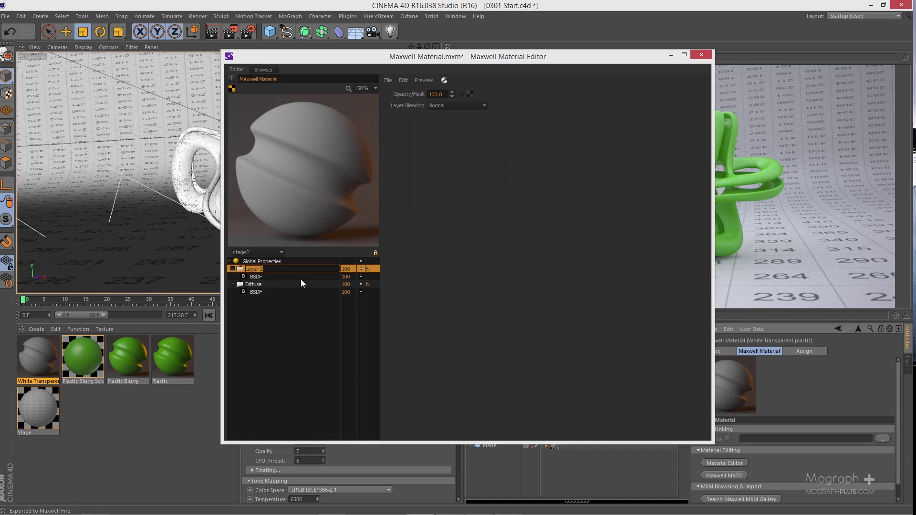
{"action": "type", "text": "Glass"}
{"action": "key", "text": "Return"}
Set the Glass BSDF's Transmittance colour to near-white with an HSV value of about 247
{"action": "left_click", "coordinate": [306, 277]}
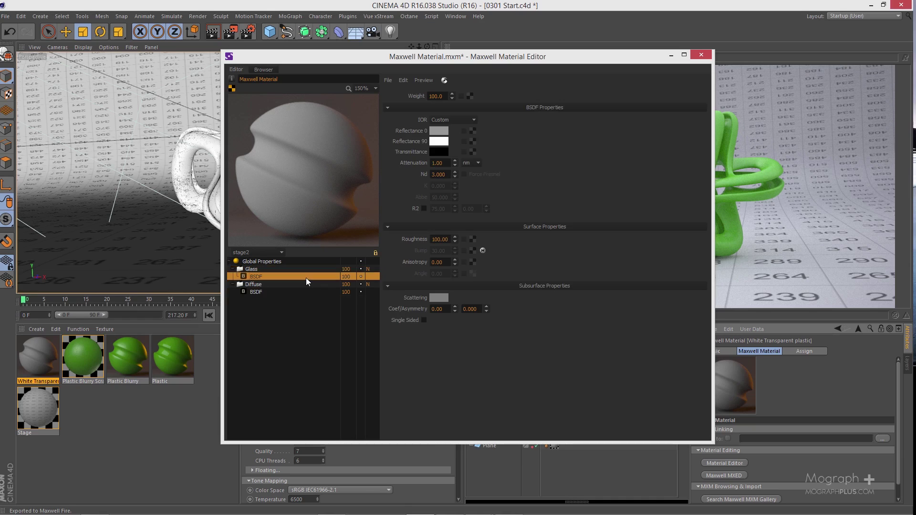
{"action": "left_click", "coordinate": [438, 152]}
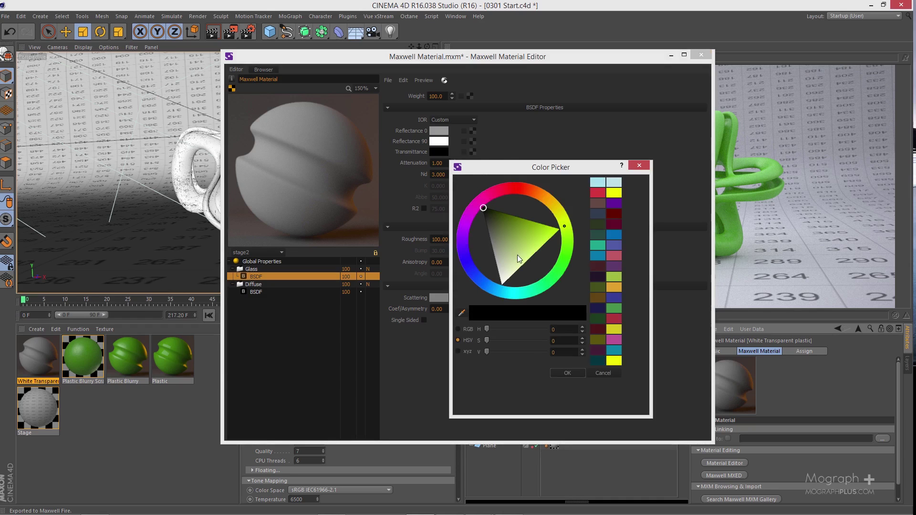
{"action": "mouse_move", "coordinate": [517, 254]}
{"action": "left_mouse_down"}
{"action": "mouse_move", "coordinate": [488, 279]}
{"action": "mouse_move", "coordinate": [508, 288]}
{"action": "mouse_move", "coordinate": [495, 278]}
{"action": "left_mouse_up"}
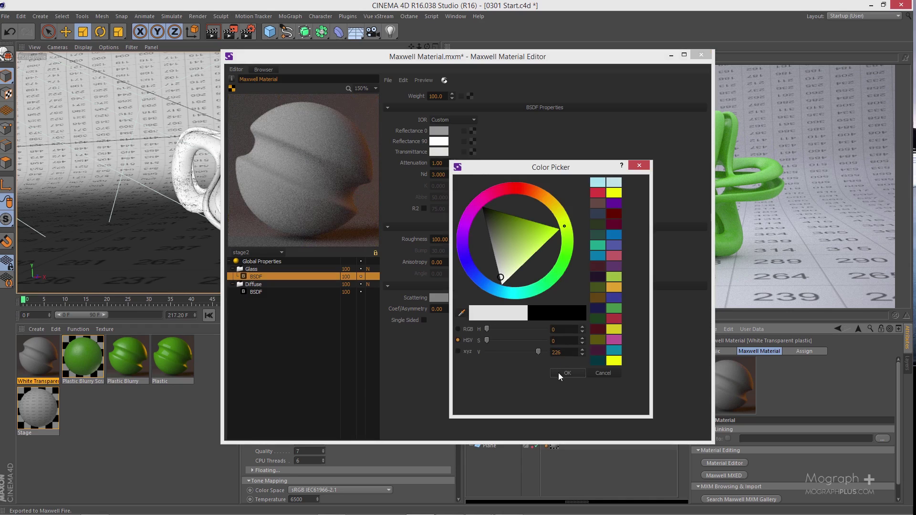
{"action": "left_click_drag", "start_coordinate": [500, 279], "coordinate": [500, 284]}
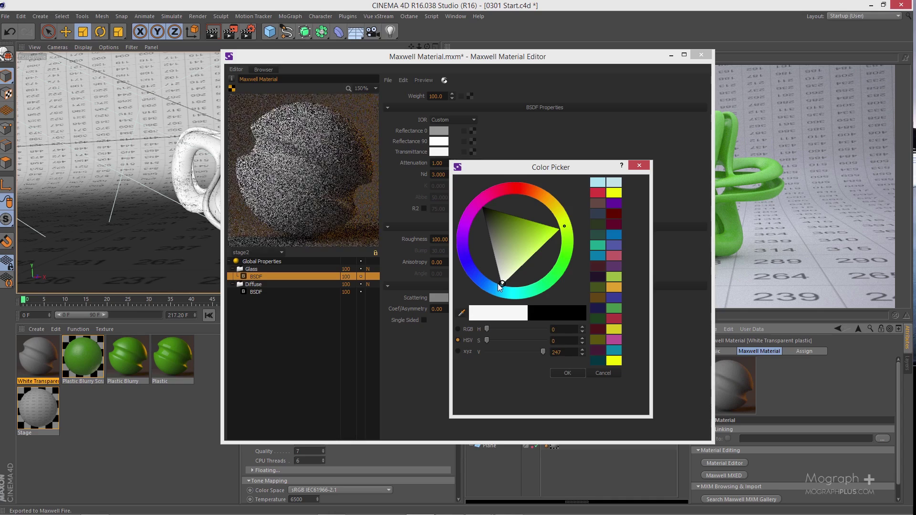
{"action": "left_click", "coordinate": [556, 372]}
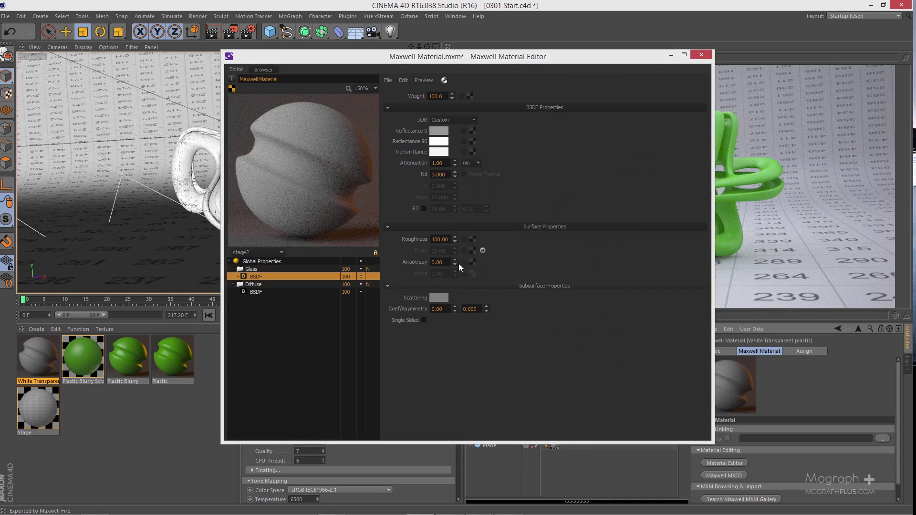
Set the Glass BSDF's Attenuation to 5 cm
{"action": "left_click", "coordinate": [477, 163]}
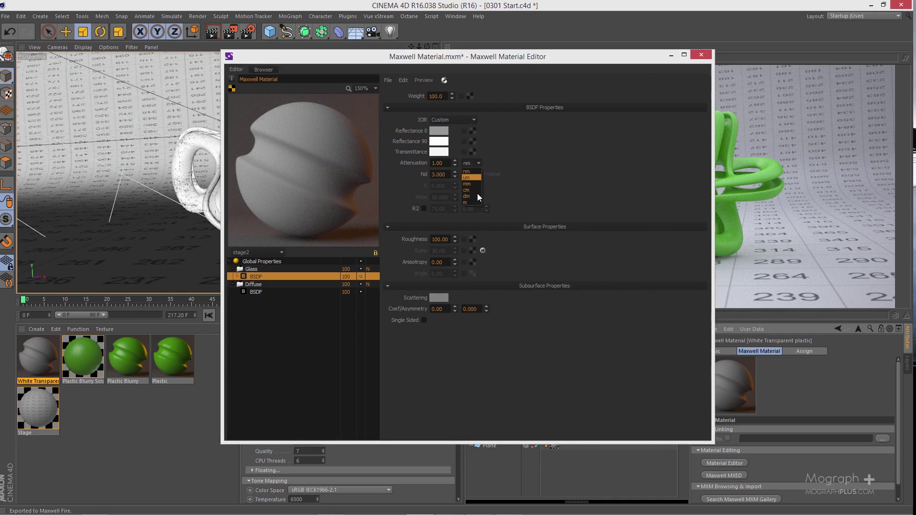
{"action": "left_click", "coordinate": [475, 190]}
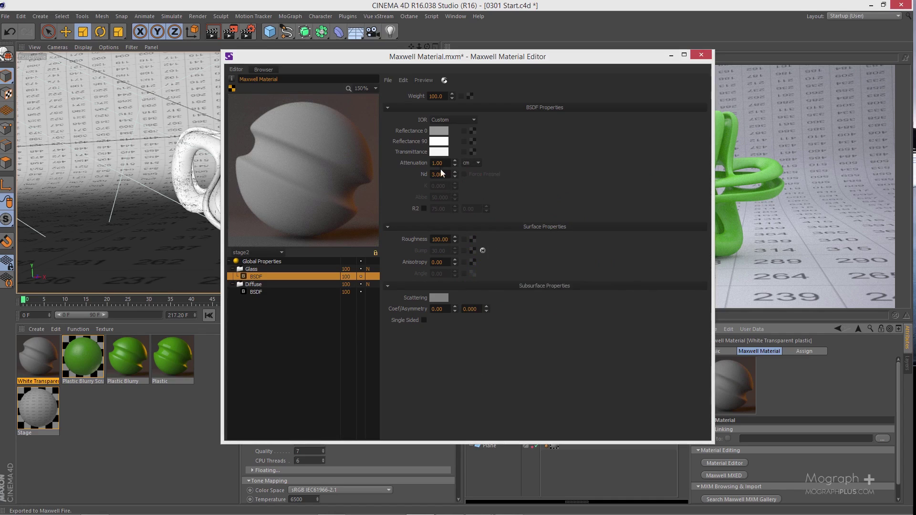
{"action": "left_click", "coordinate": [440, 164]}
{"action": "type", "text": "5"}
{"action": "key", "text": "Tab"}
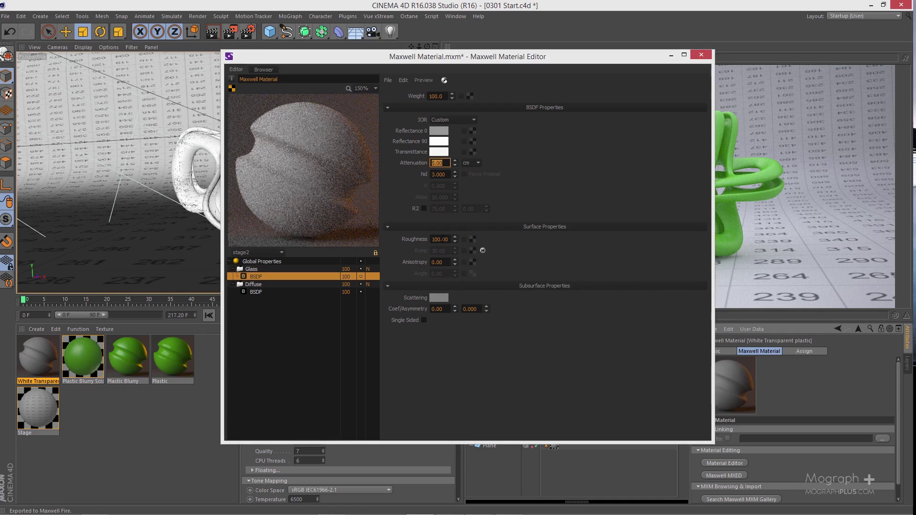
Set the Glass BSDF's Roughness to 0 and its Nd to 1.1
{"action": "type", "text": "0"}
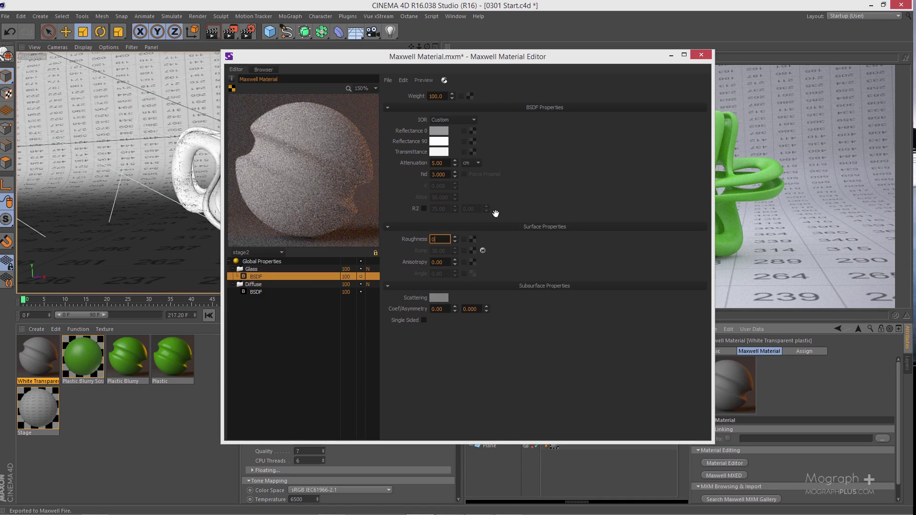
{"action": "key", "text": "Return"}
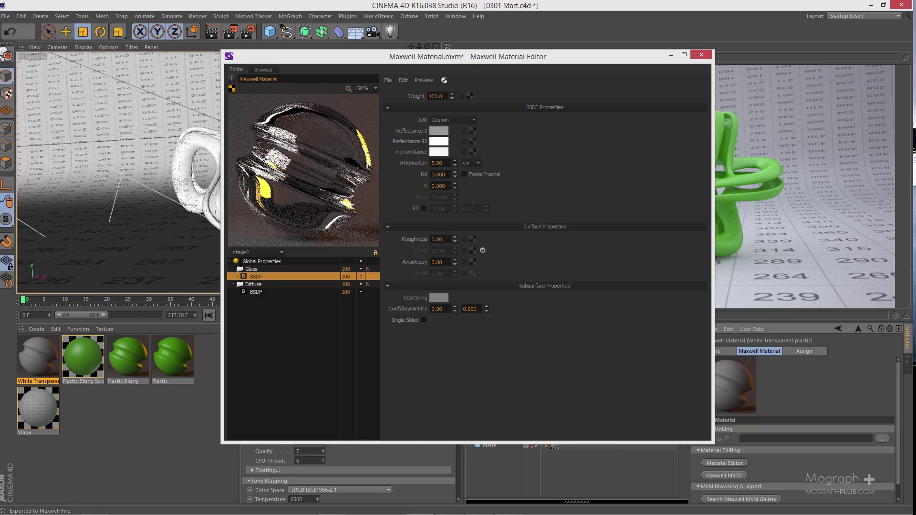
{"action": "double_click", "coordinate": [447, 174]}
{"action": "type", "text": "1.1"}
{"action": "key", "text": "Return"}
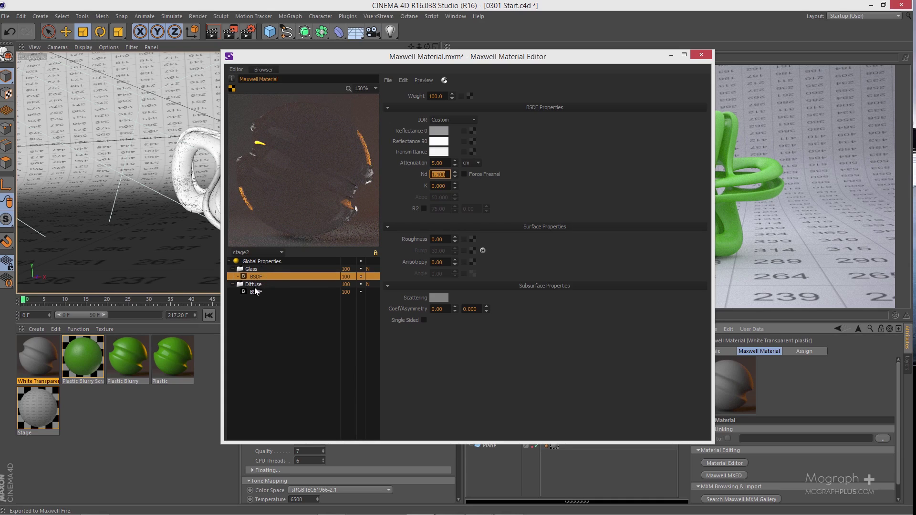
Set the Glass layer's opacity to 75
{"action": "left_click", "coordinate": [318, 270]}
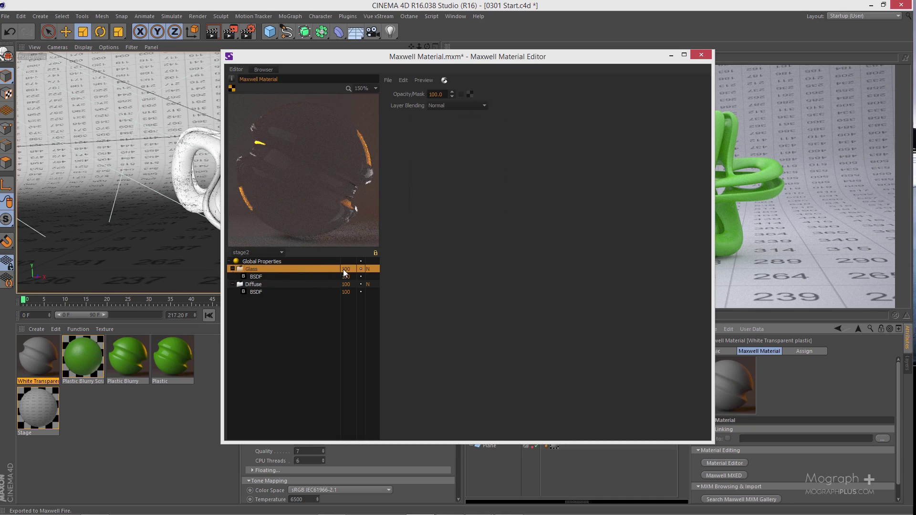
{"action": "left_click", "coordinate": [439, 94]}
{"action": "type", "text": "75"}
{"action": "key", "text": "Return"}
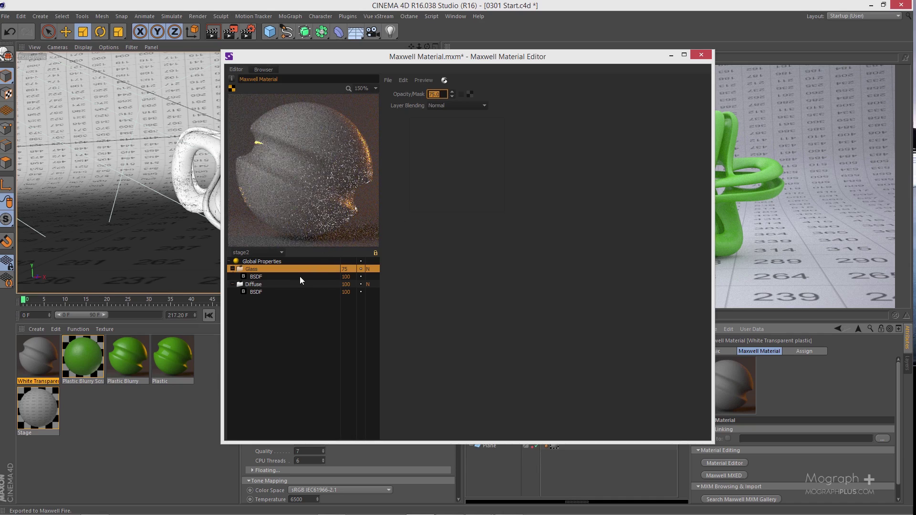
Set both the Reflectance 0 and Reflectance 90 colours of the Glass BSDF to black
{"action": "left_click", "coordinate": [284, 277]}
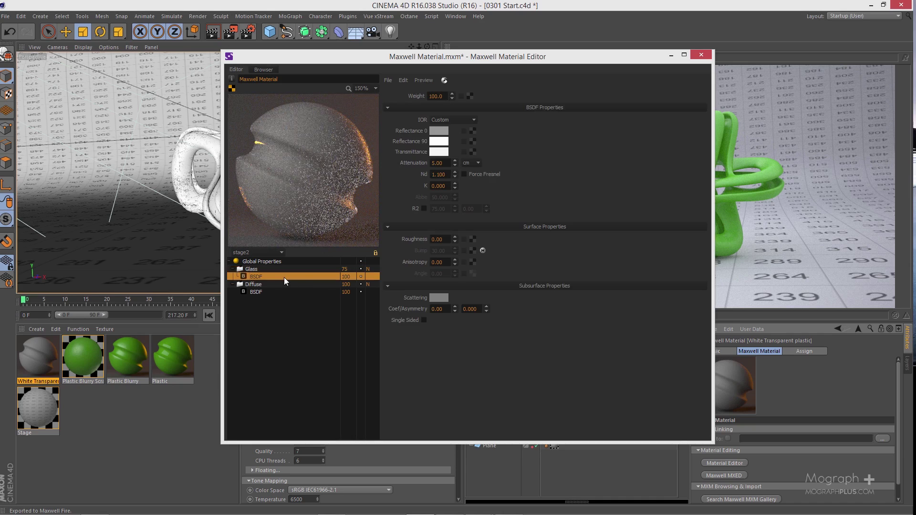
{"action": "left_click", "coordinate": [442, 132]}
{"action": "left_click_drag", "start_coordinate": [494, 232], "coordinate": [483, 208]}
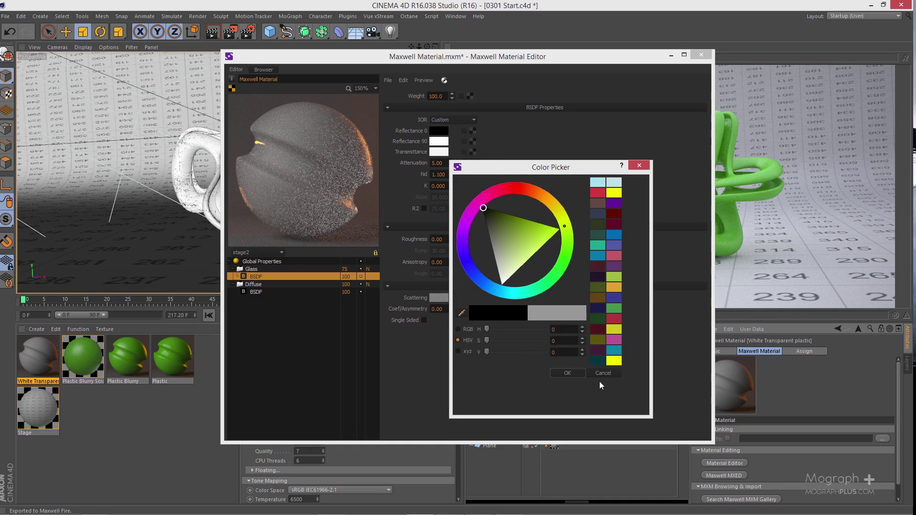
{"action": "left_click", "coordinate": [639, 168]}
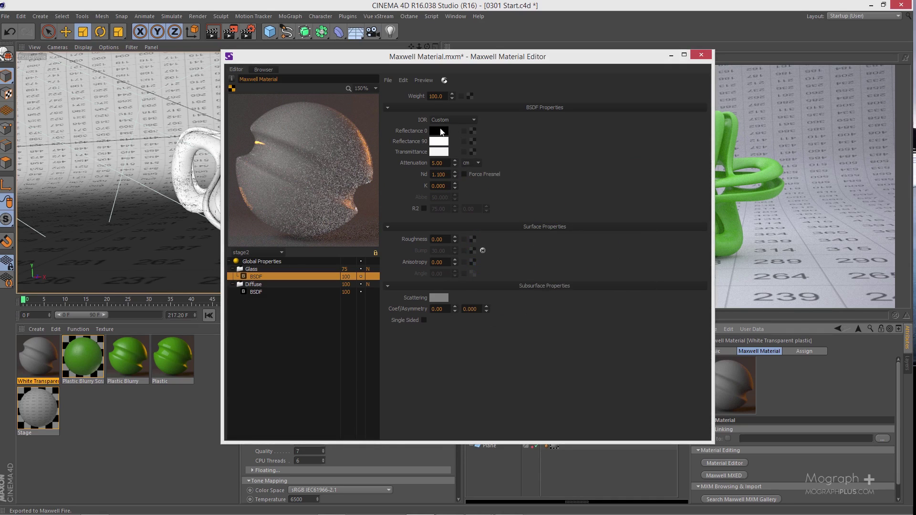
{"action": "left_click_drag", "start_coordinate": [436, 142], "coordinate": [436, 141]}
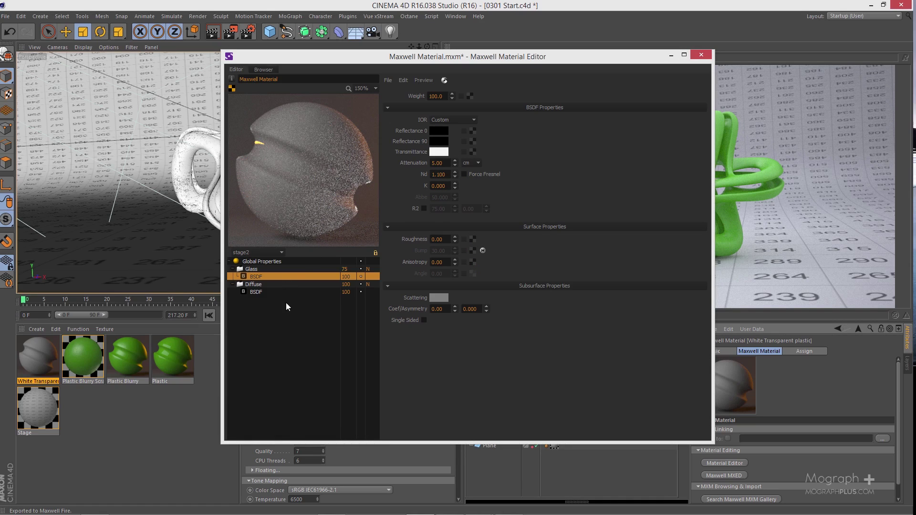
Add a new layer above the Glass layer and name it "reflection"
{"action": "right_click", "coordinate": [280, 320]}
{"action": "left_click", "coordinate": [305, 324]}
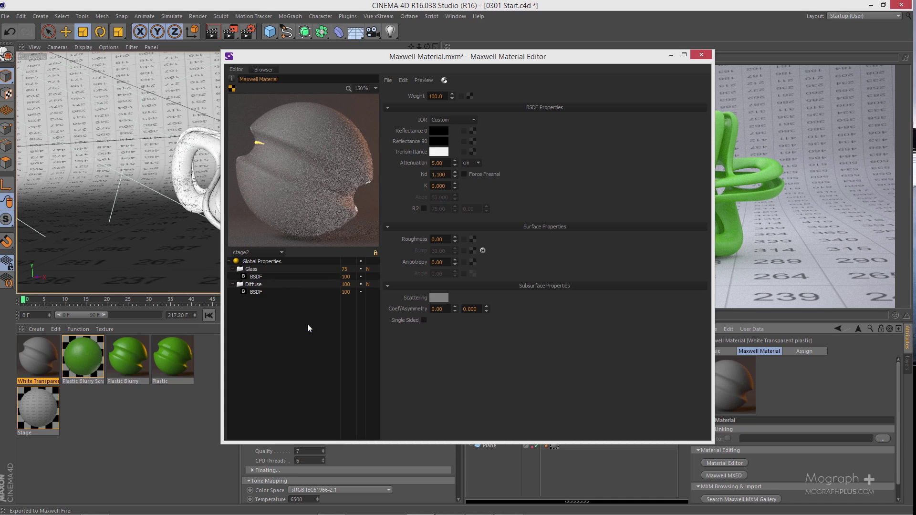
{"action": "double_click", "coordinate": [260, 269]}
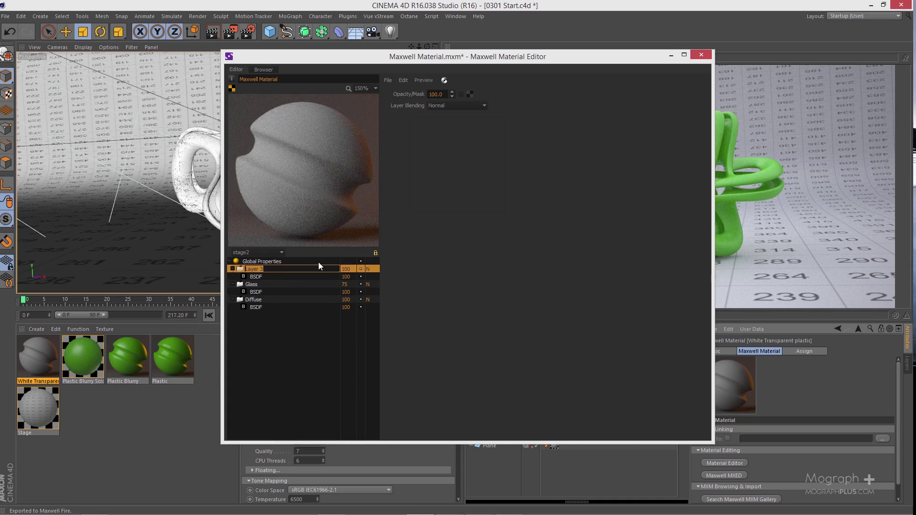
{"action": "type", "text": "reflection"}
{"action": "key", "text": "Return"}
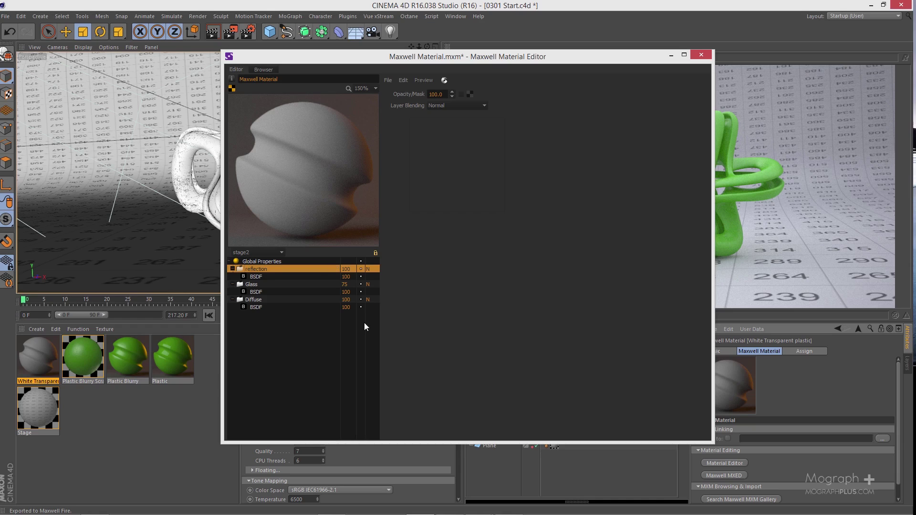
Set the reflection layer BSDF's Roughness to 0, then raise it to 15
{"action": "left_click", "coordinate": [288, 277]}
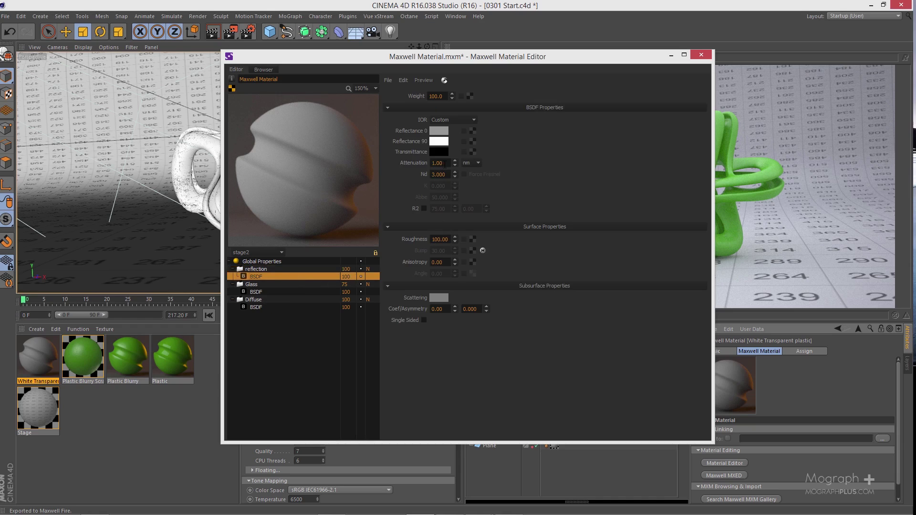
{"action": "double_click", "coordinate": [439, 239]}
{"action": "type", "text": "0"}
{"action": "key", "text": "Return"}
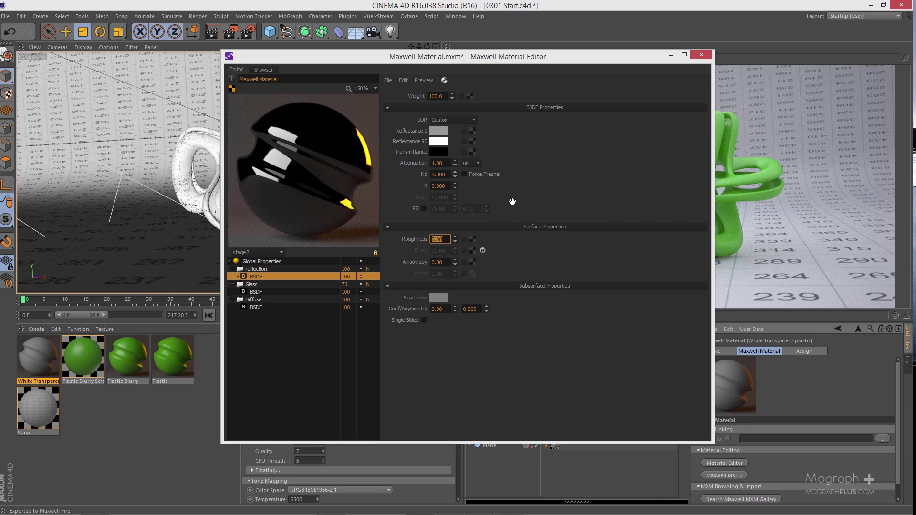
{"action": "type", "text": "15"}
{"action": "key", "text": "Return"}
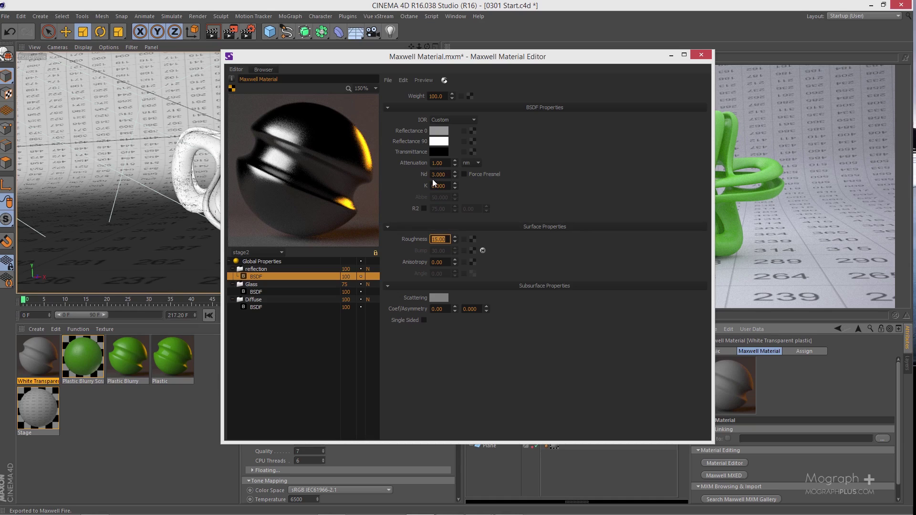
Set the reflection layer's blending to Additive and its opacity to 15
{"action": "left_click", "coordinate": [307, 268]}
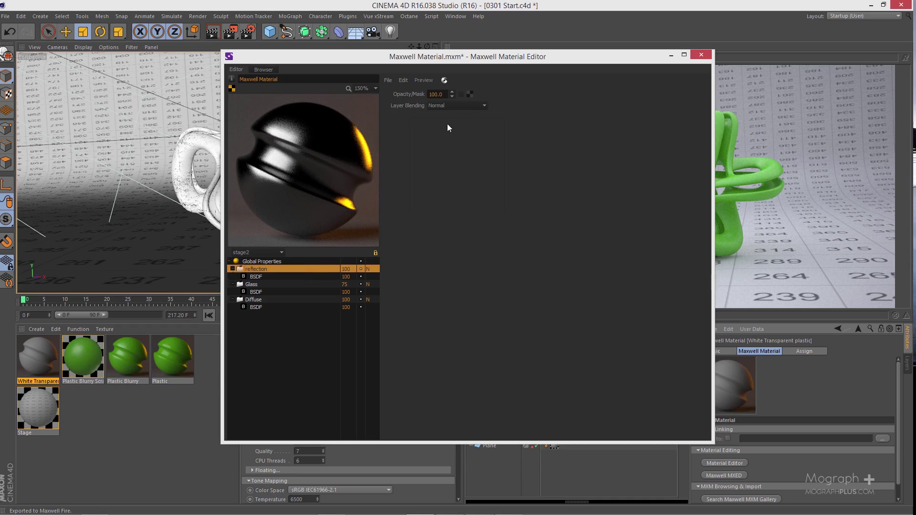
{"action": "left_click", "coordinate": [452, 107]}
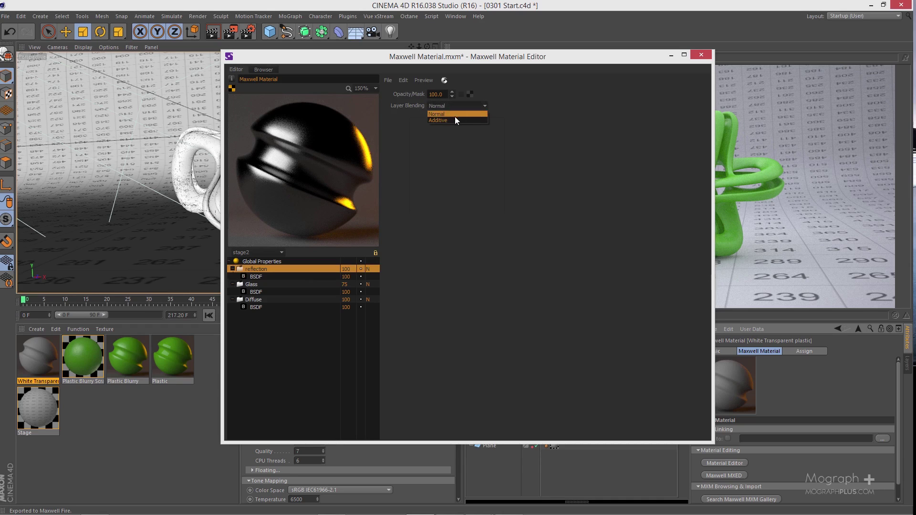
{"action": "left_click", "coordinate": [453, 117]}
{"action": "double_click", "coordinate": [431, 94]}
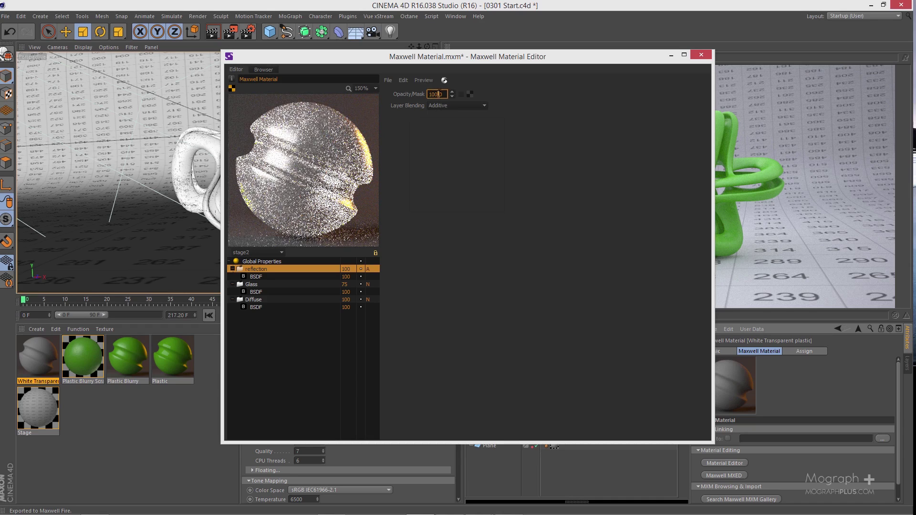
{"action": "type", "text": "15"}
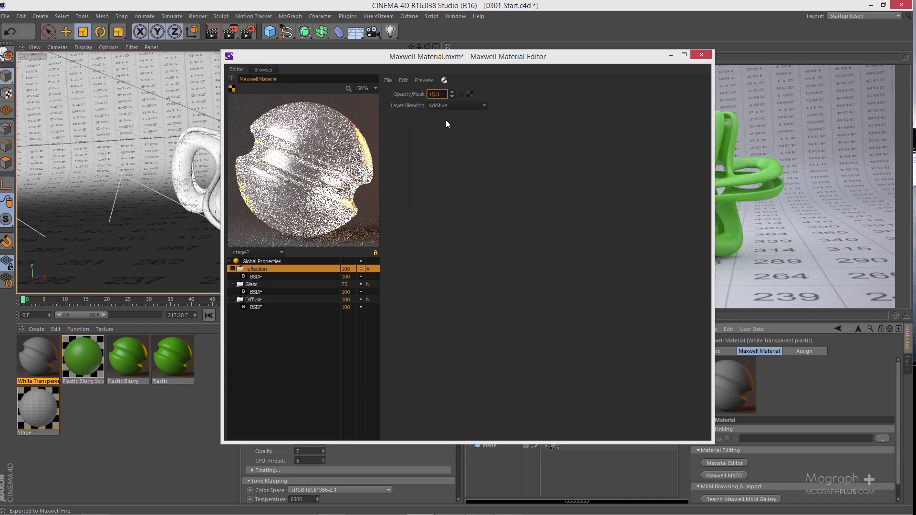
{"action": "key", "text": "Return"}
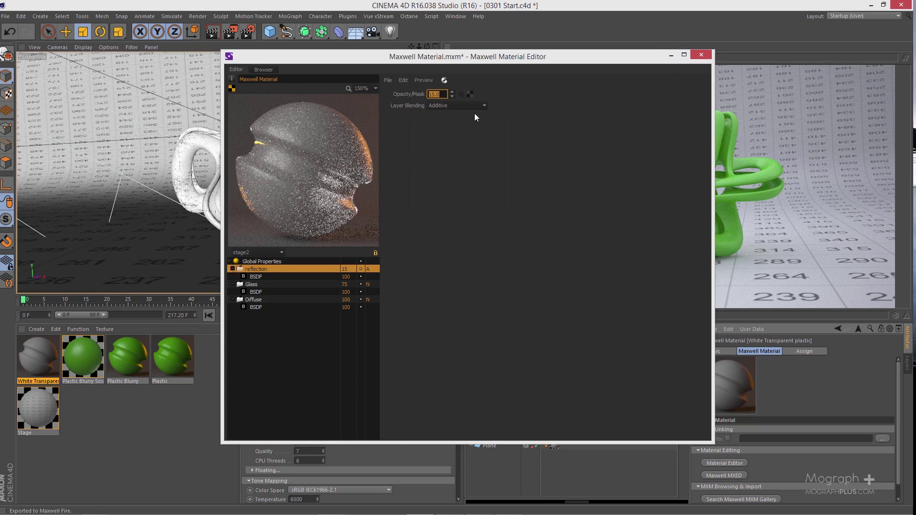
Save the material changes on closing the standalone editor, and refresh the White Transparent plastic thumbnail by briefly opening the material
{"action": "left_click", "coordinate": [701, 55]}
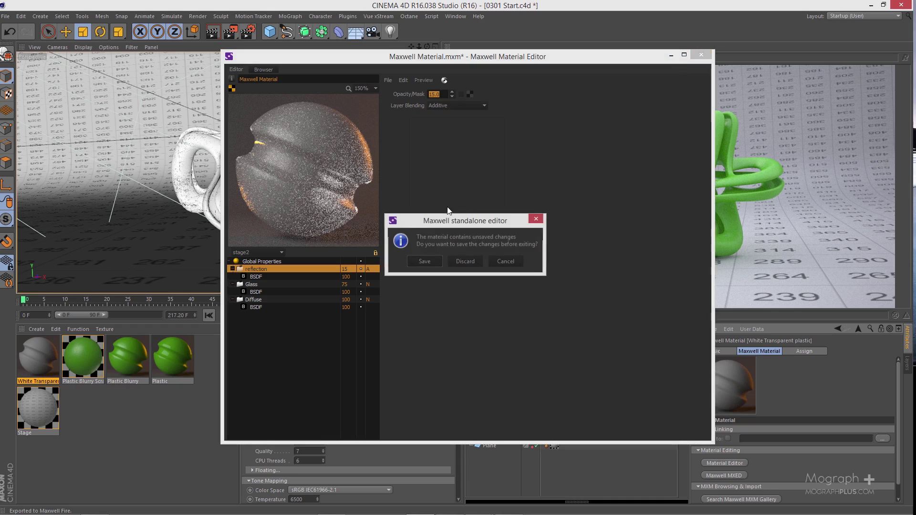
{"action": "left_click", "coordinate": [420, 260]}
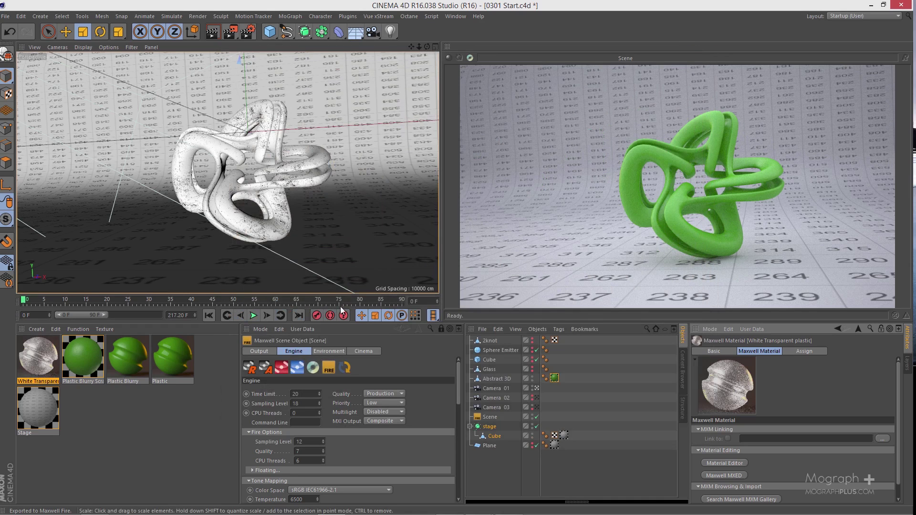
{"action": "double_click", "coordinate": [30, 359]}
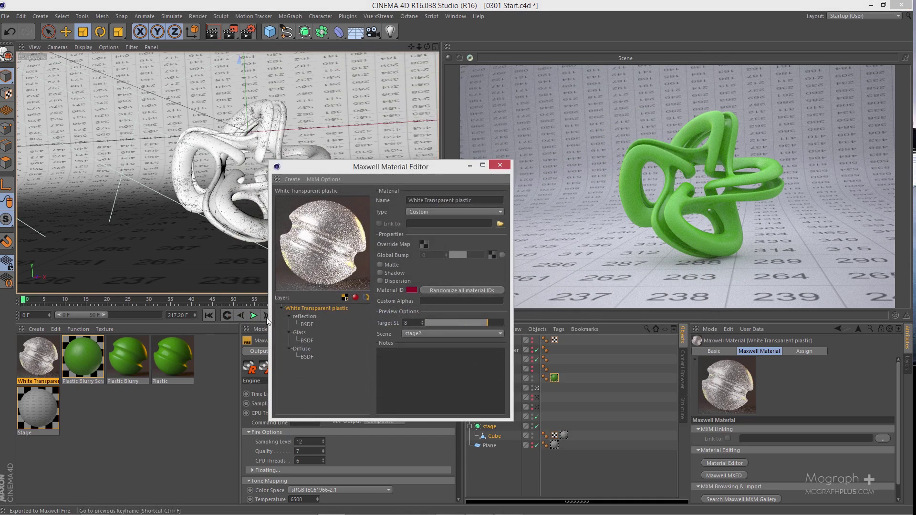
{"action": "left_click", "coordinate": [505, 164]}
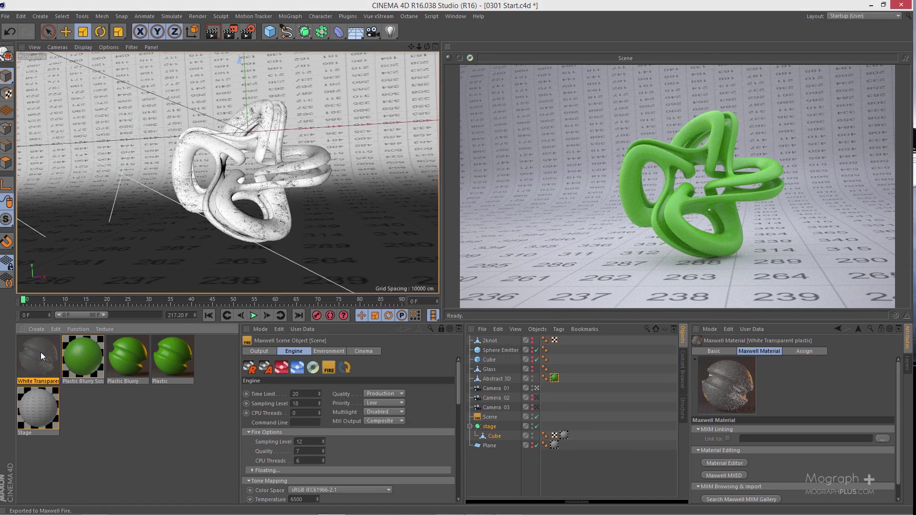
Replace the Abstract 3D object's material with White Transparent plastic and refresh the Maxwell Fire render
{"action": "mouse_move", "coordinate": [41, 352]}
{"action": "left_mouse_down"}
{"action": "mouse_move", "coordinate": [457, 368]}
{"action": "mouse_move", "coordinate": [549, 376]}
{"action": "mouse_move", "coordinate": [553, 385]}
{"action": "left_mouse_up"}
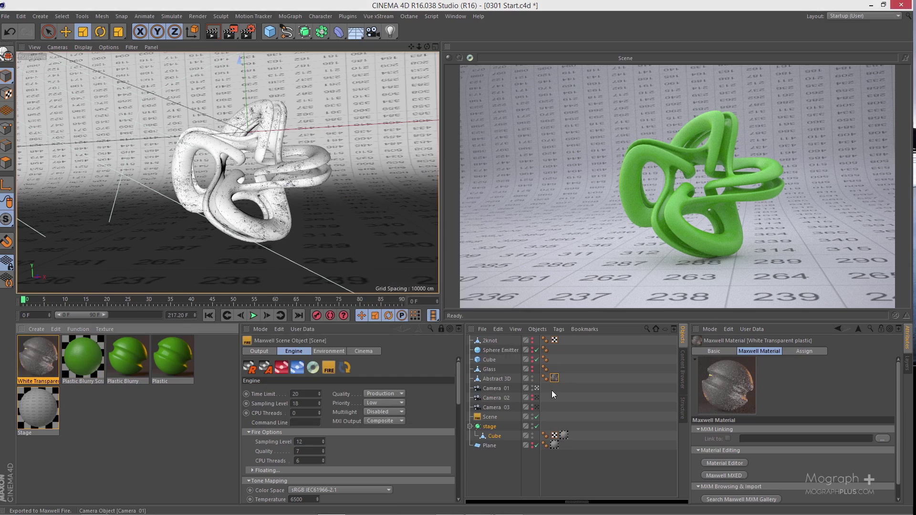
{"action": "left_click", "coordinate": [344, 368]}
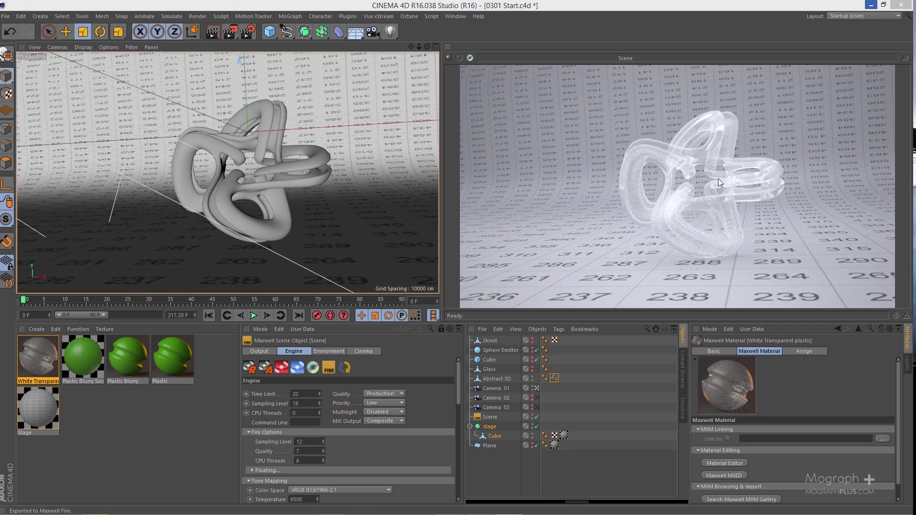
Review the Glass BSDF and Glass layer settings of the White Transparent plastic material
{"action": "double_click", "coordinate": [30, 351]}
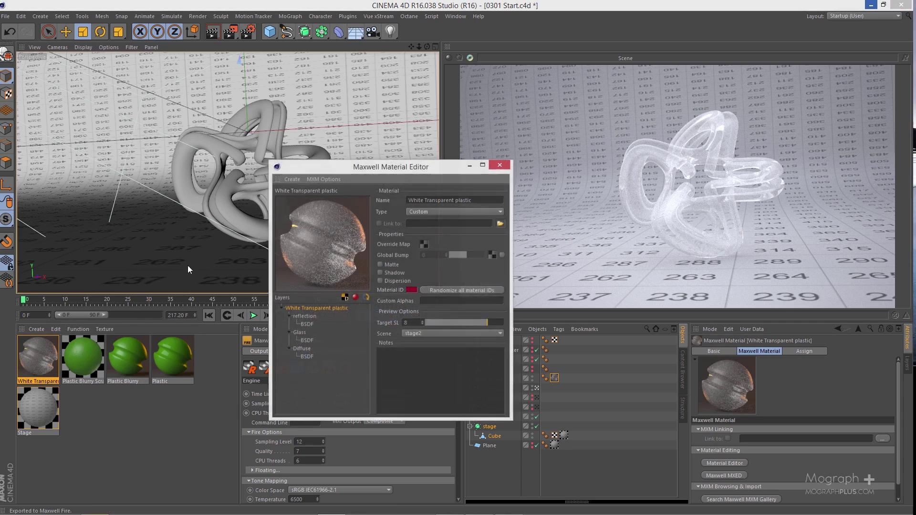
{"action": "left_click", "coordinate": [306, 341]}
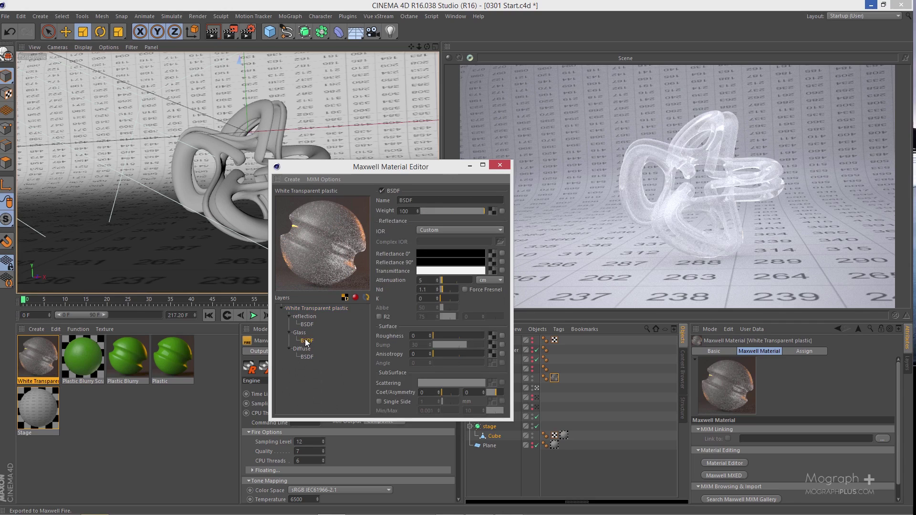
{"action": "left_click", "coordinate": [299, 333]}
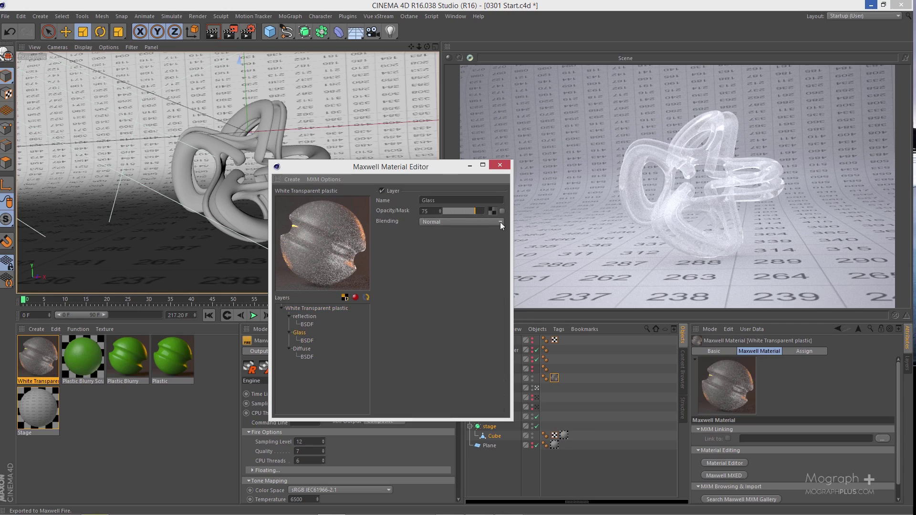
{"action": "left_click", "coordinate": [499, 164]}
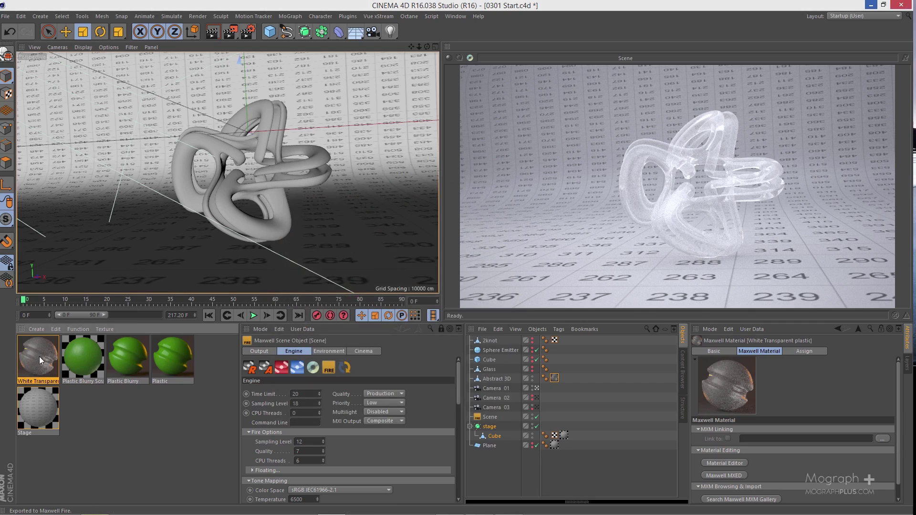
Duplicate the White Transparent plastic material and rename the copy "blue Transparent plastic"
{"action": "left_click_drag", "start_coordinate": [40, 356], "coordinate": [2, 381], "text": "ctrl"}
{"action": "double_click", "coordinate": [38, 381]}
{"action": "key", "text": "Return"}
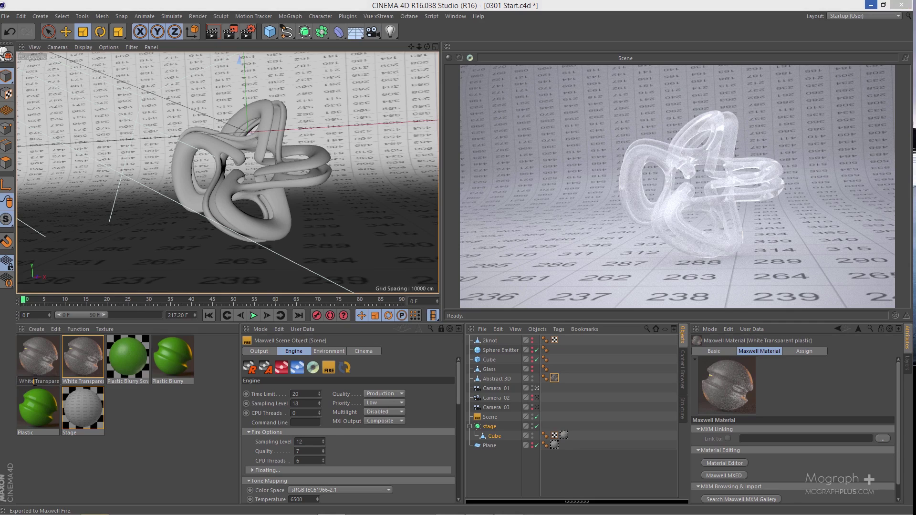
{"action": "double_click", "coordinate": [34, 381]}
{"action": "type", "text": "blue"}
{"action": "key", "text": "Return"}
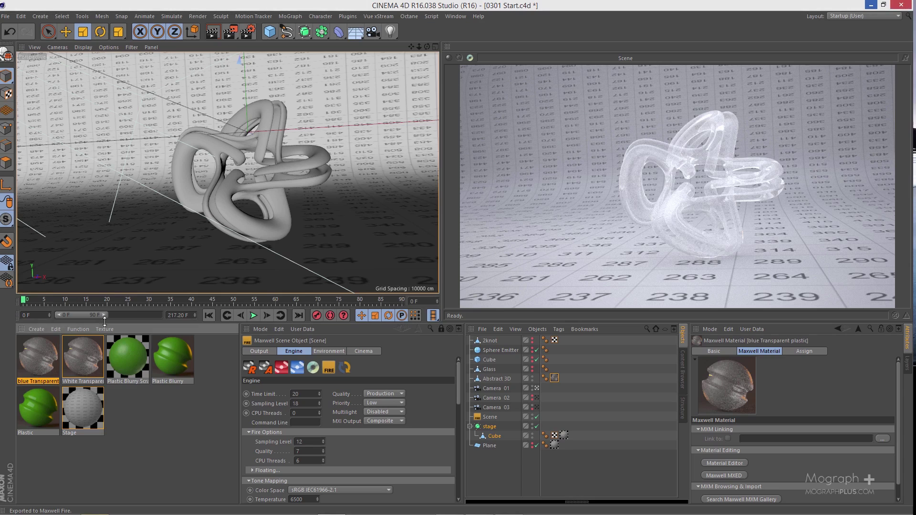
Open blue Transparent plastic in the standalone material editor and set its Diffuse BSDF's Reflectance 0 to light blue, RGB 169, 225, 238
{"action": "double_click", "coordinate": [42, 353]}
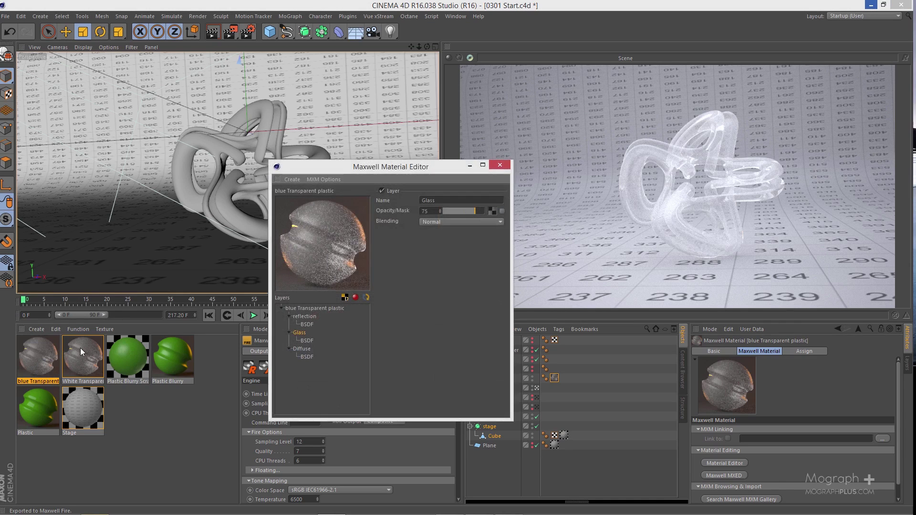
{"action": "left_click", "coordinate": [495, 165]}
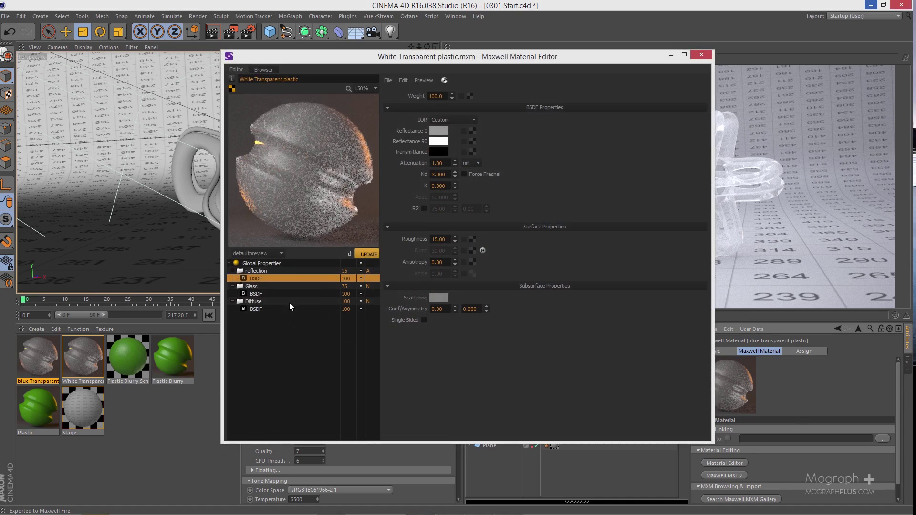
{"action": "left_click", "coordinate": [282, 309]}
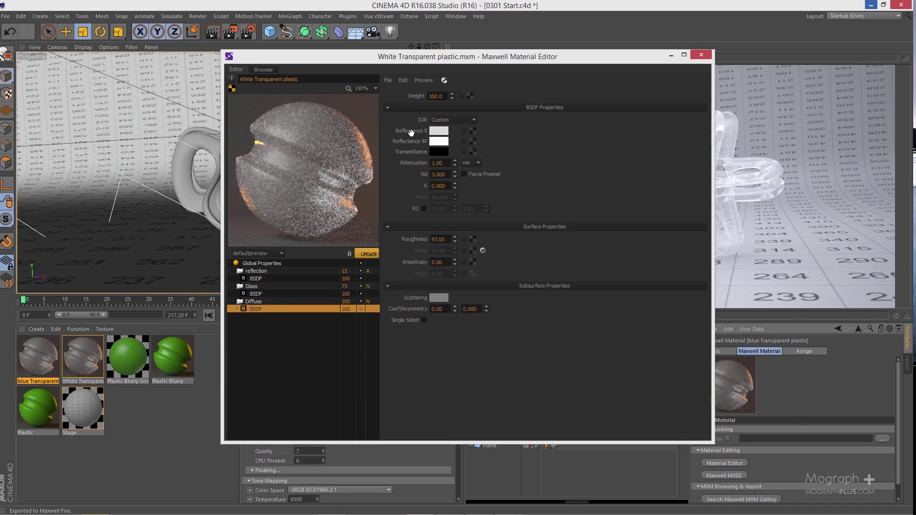
{"action": "left_click", "coordinate": [444, 137]}
{"action": "left_click", "coordinate": [602, 183]}
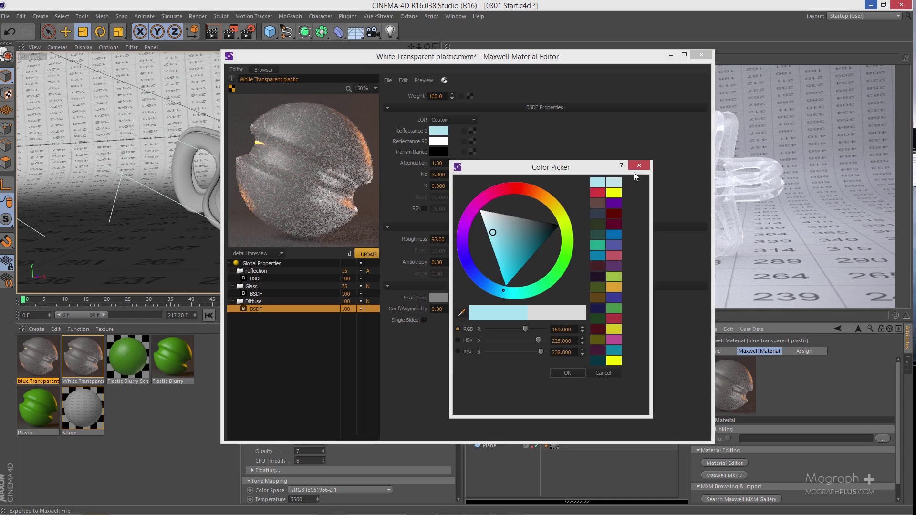
{"action": "left_click", "coordinate": [639, 167]}
Copy the Diffuse BSDF's Reflectance 0 colour to Reflectance 90 and shift it to a slightly greyer light blue
{"action": "left_click_drag", "start_coordinate": [441, 131], "coordinate": [439, 143]}
{"action": "left_click", "coordinate": [440, 143]}
{"action": "left_click_drag", "start_coordinate": [494, 230], "coordinate": [491, 227]}
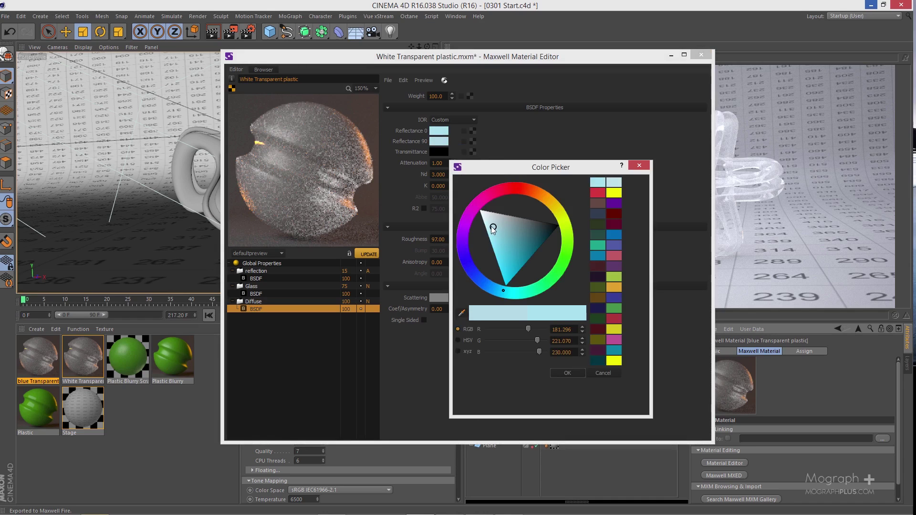
{"action": "left_click", "coordinate": [563, 372]}
Set the Glass BSDF's Transmittance to a light blue matching the diffuse colour
{"action": "left_click", "coordinate": [265, 292]}
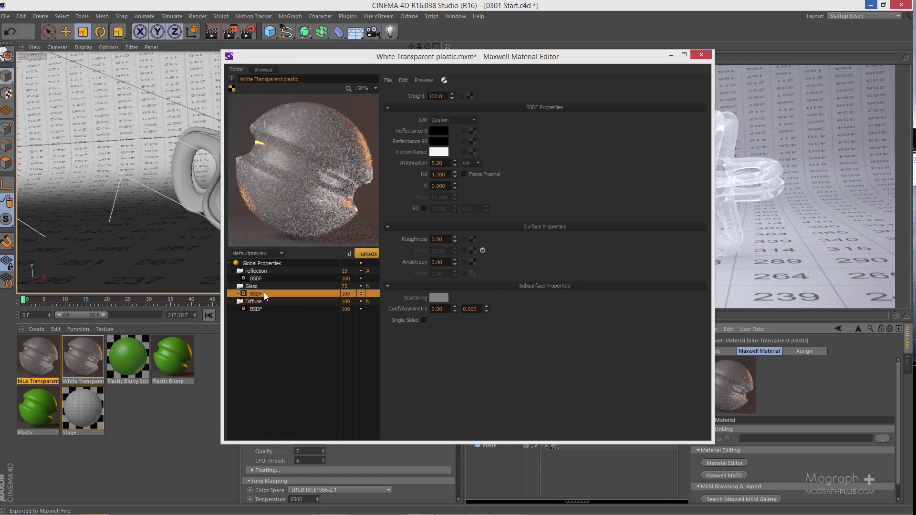
{"action": "left_click", "coordinate": [440, 152]}
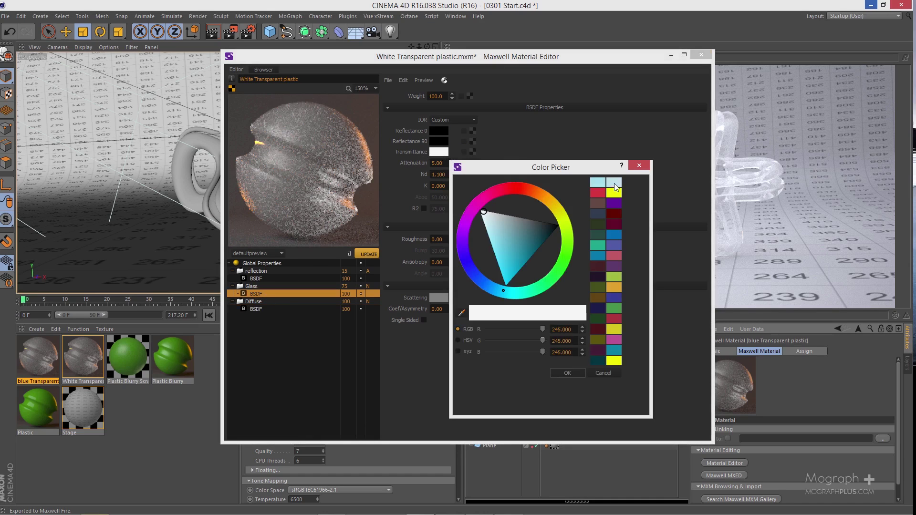
{"action": "left_click", "coordinate": [602, 184]}
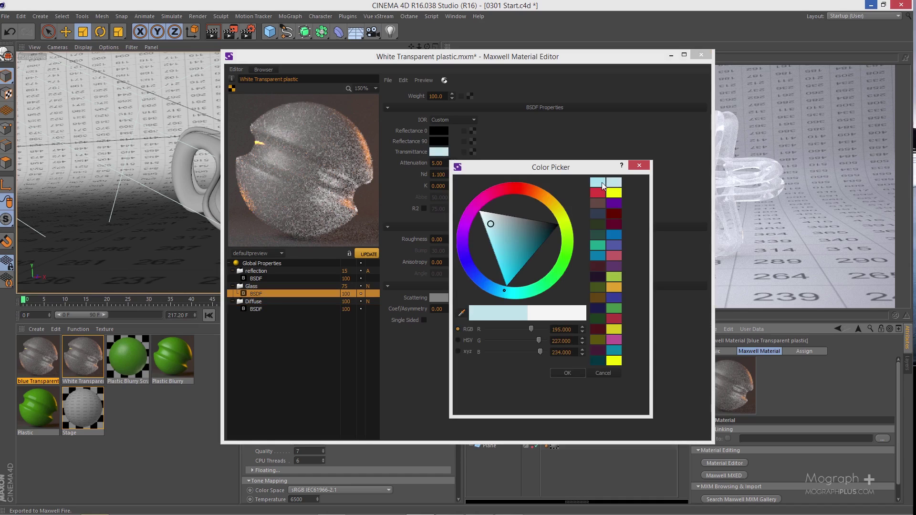
{"action": "left_click", "coordinate": [493, 233]}
{"action": "left_click", "coordinate": [613, 183]}
{"action": "left_click", "coordinate": [566, 373]}
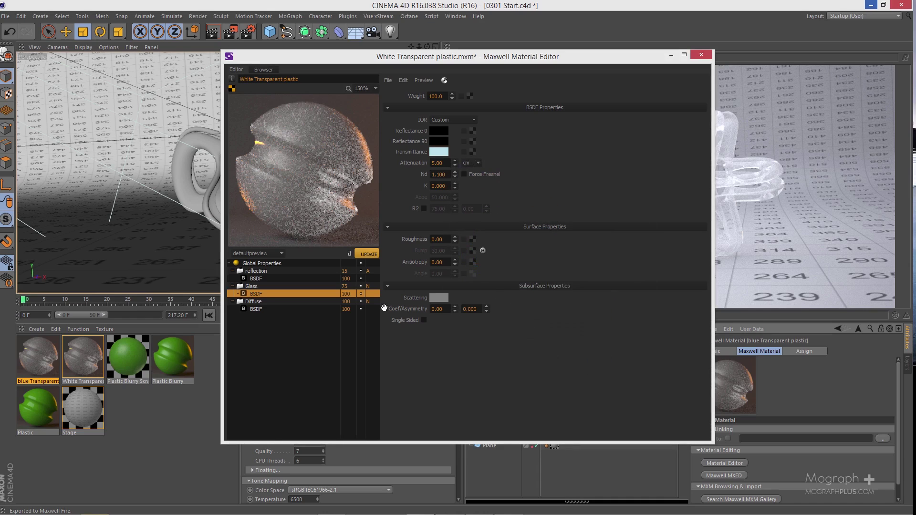
Switch the material preview scene to stage2 and update the preview
{"action": "left_click", "coordinate": [272, 253]}
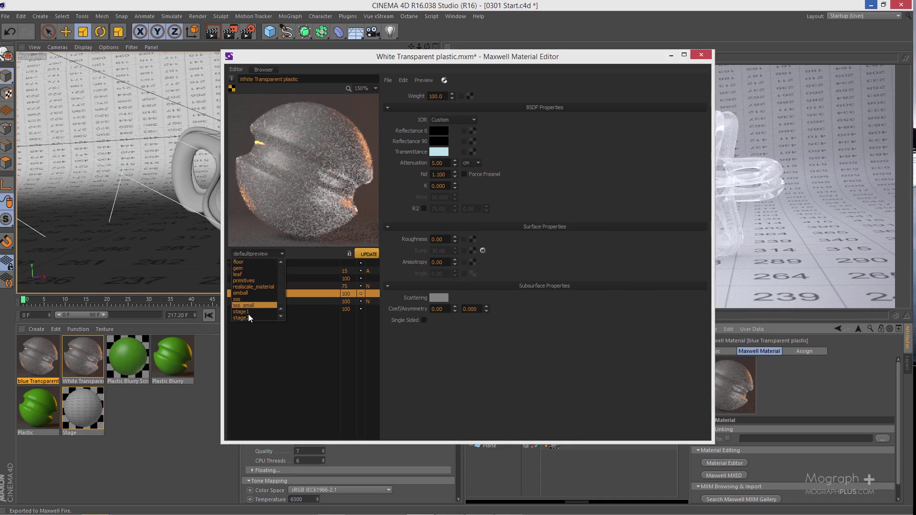
{"action": "left_click", "coordinate": [247, 318]}
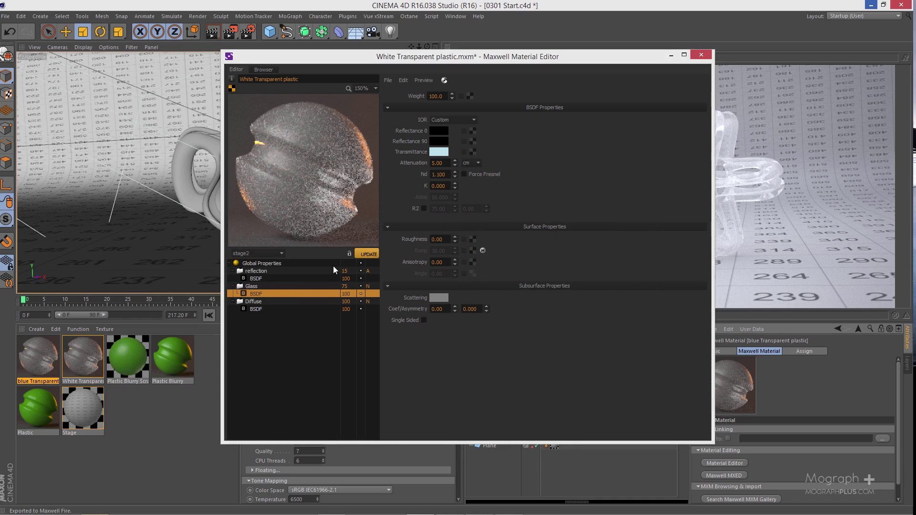
{"action": "left_click", "coordinate": [362, 255]}
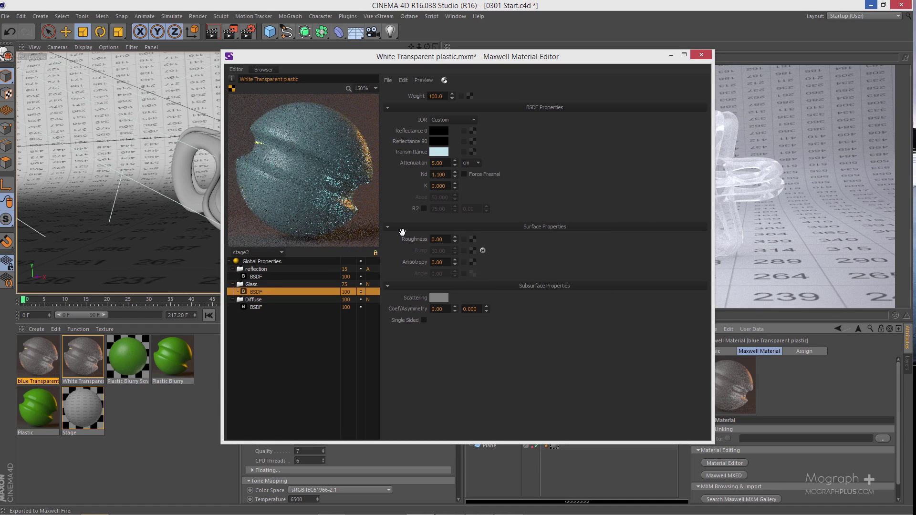
Save the blue Transparent plastic edits while closing the standalone editor, and briefly open the material's own editor in Cinema 4D
{"action": "left_click", "coordinate": [701, 56]}
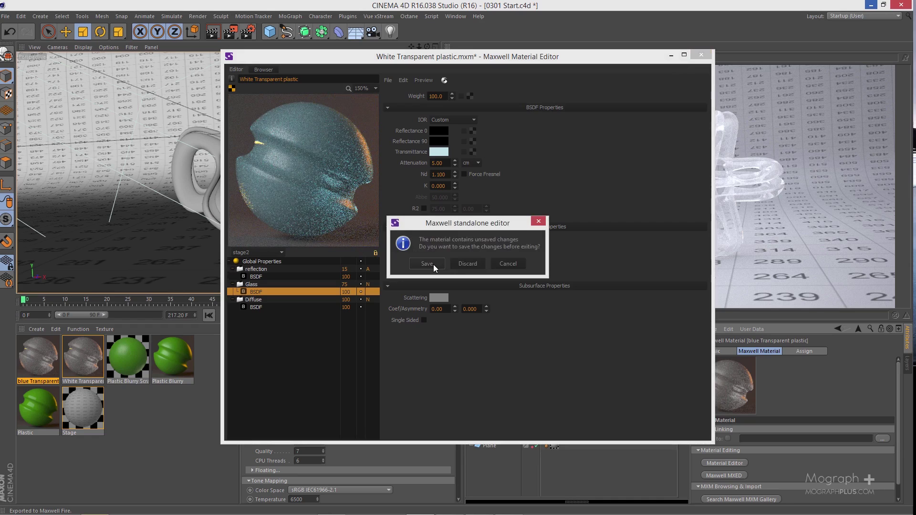
{"action": "left_click", "coordinate": [427, 264]}
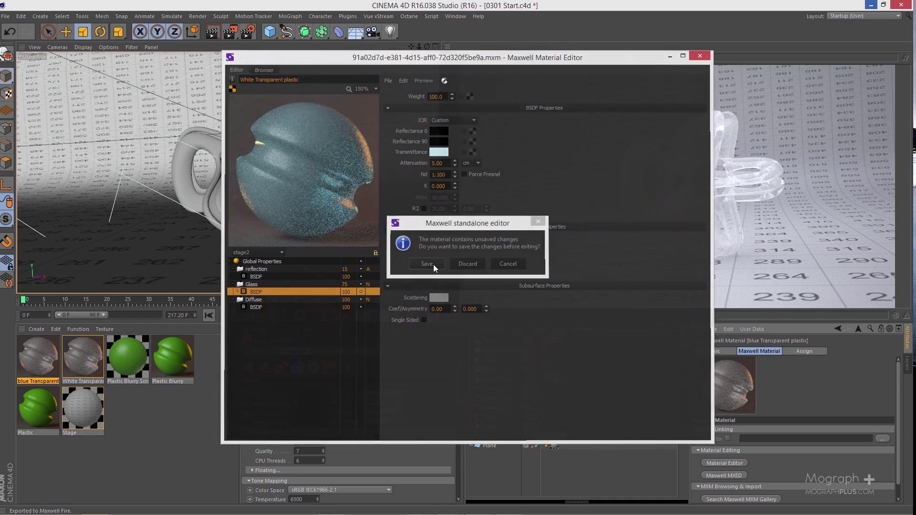
{"action": "double_click", "coordinate": [37, 357]}
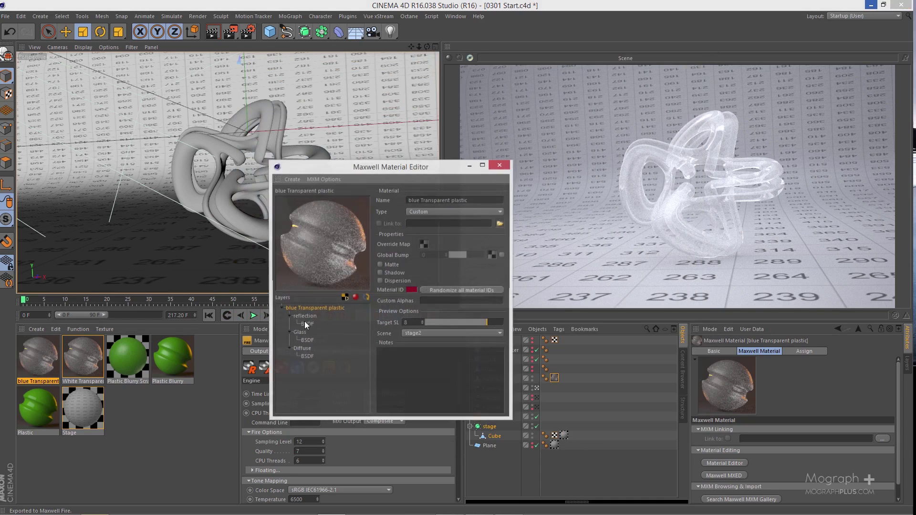
{"action": "left_click", "coordinate": [500, 164]}
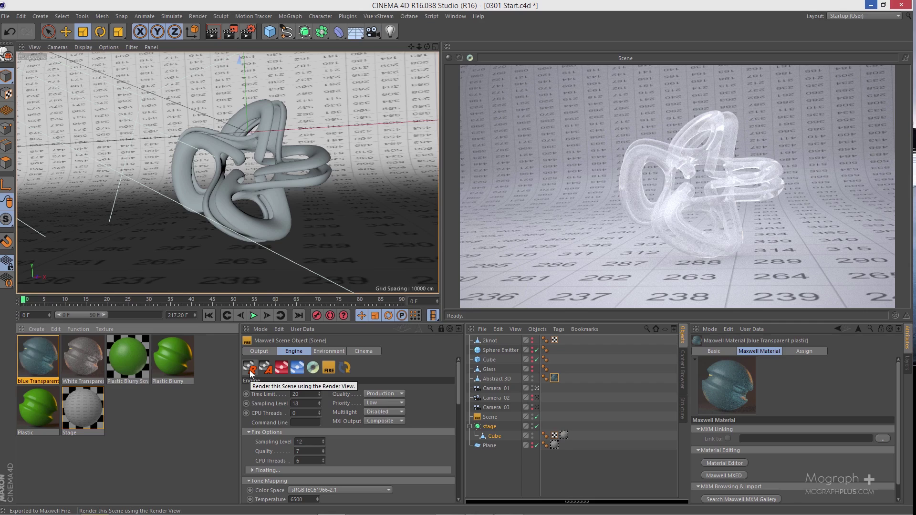
Render the scene with the production engine in Maxwell Render and inspect the blue transparent plastic on the abstract knot object
{"action": "left_click", "coordinate": [250, 370]}
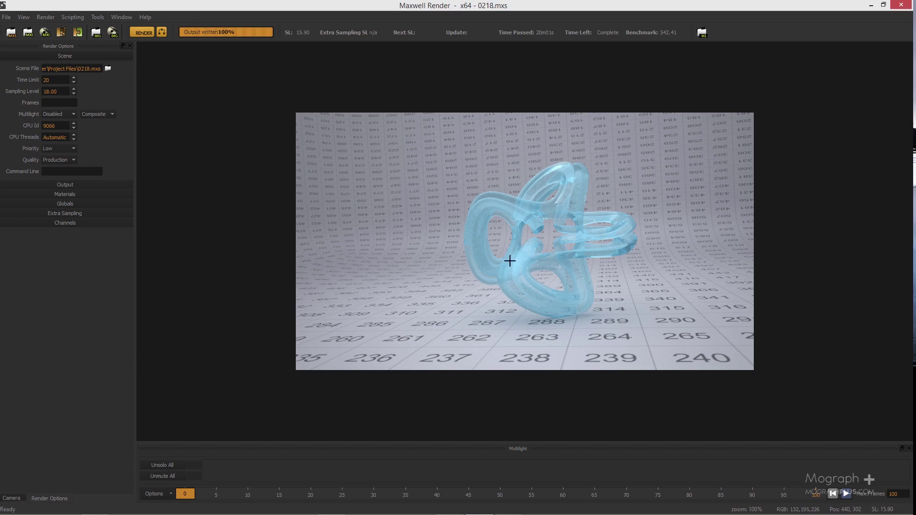
{"action": "scroll", "coordinate": [510, 301], "scroll_direction": "up", "scroll_amount": 1}
{"action": "scroll", "coordinate": [513, 303], "scroll_direction": "down", "scroll_amount": 1}
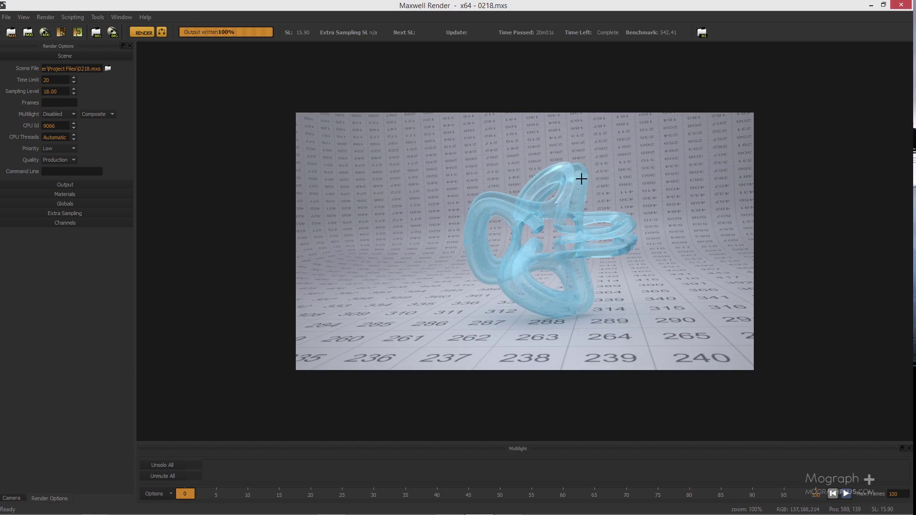